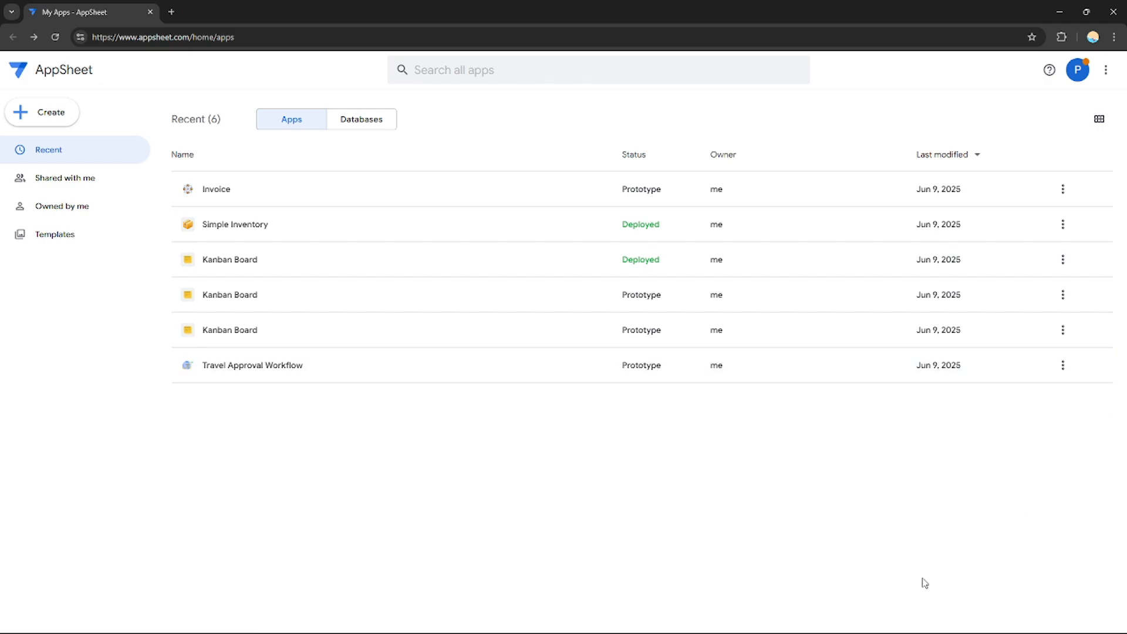
Switch to Excel and review the company, invoice, billing, shipping and item fields of the Sales Invoice Template sheet.
click(859, 631)
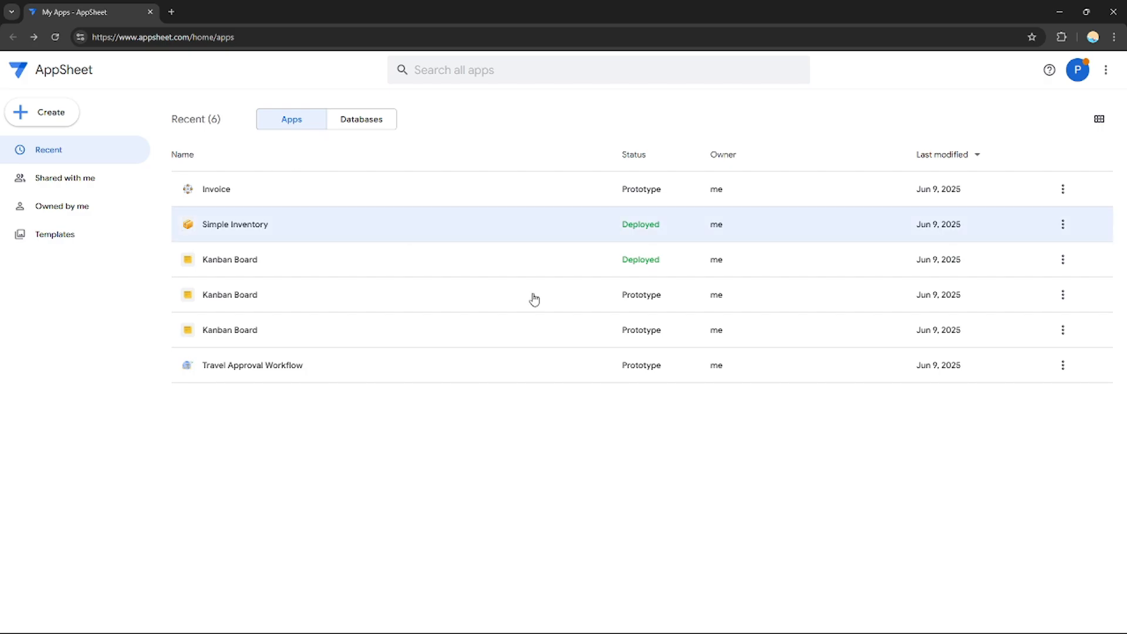
click(854, 632)
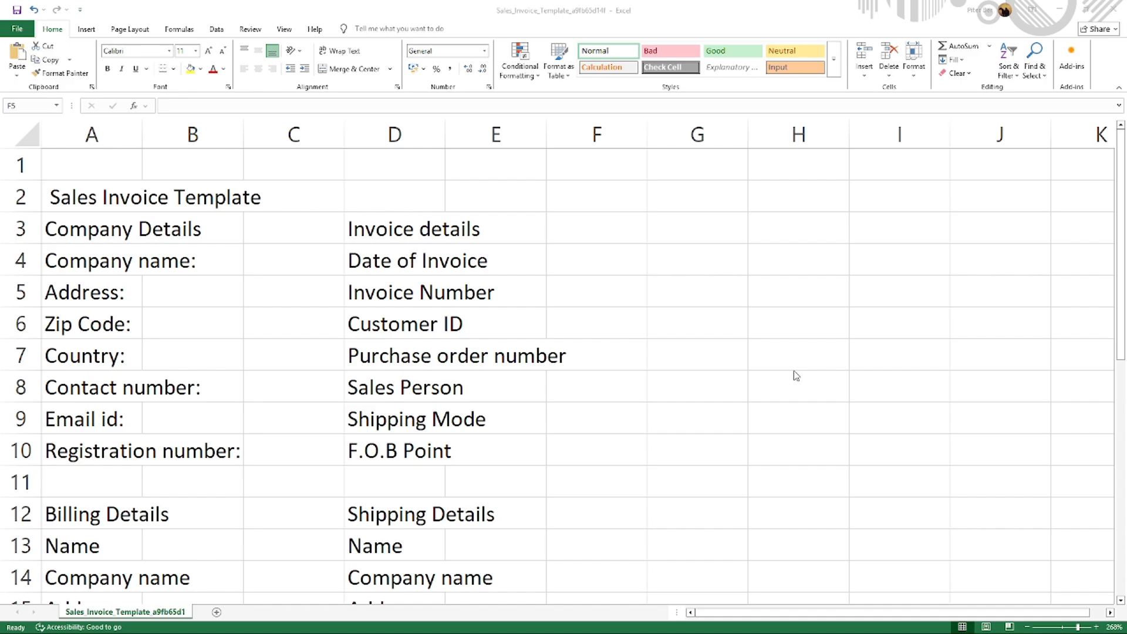
scroll(988, 471, down, 4)
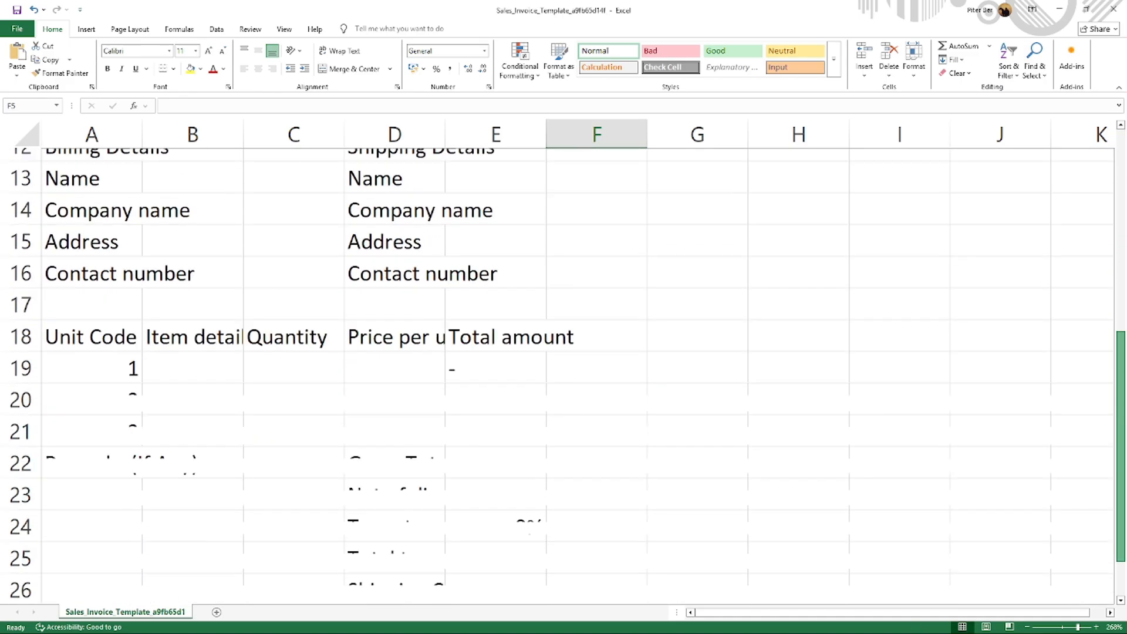
scroll(1109, 293, up, 5)
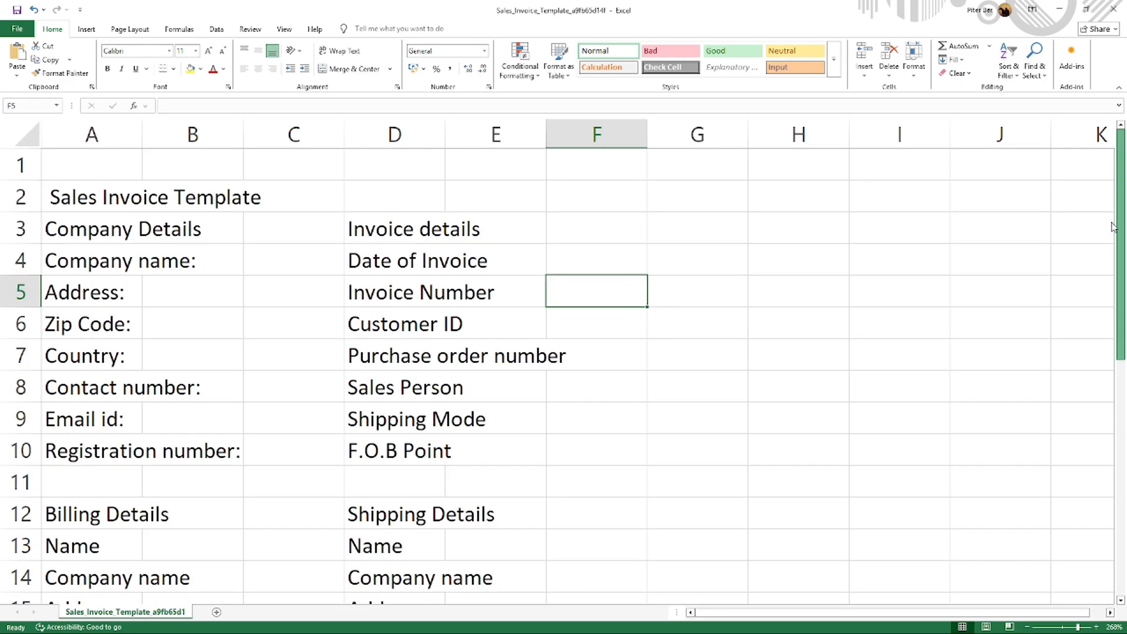
scroll(1099, 227, down, 1)
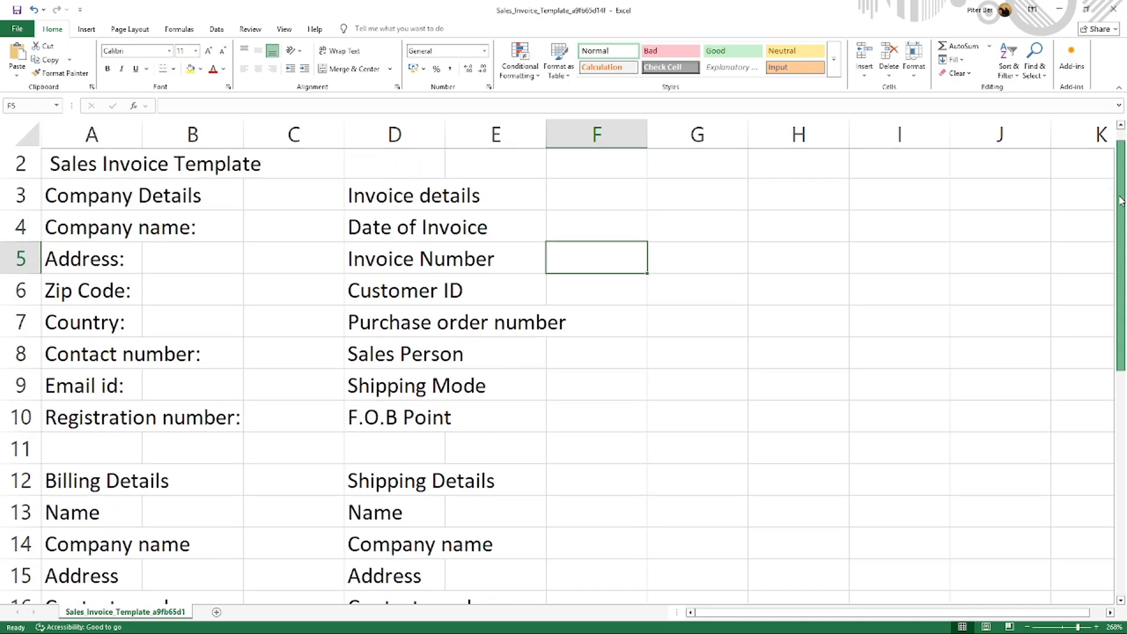
scroll(1099, 226, up, 1)
Switch back to AppSheet and start creating an app from existing data.
click(838, 622)
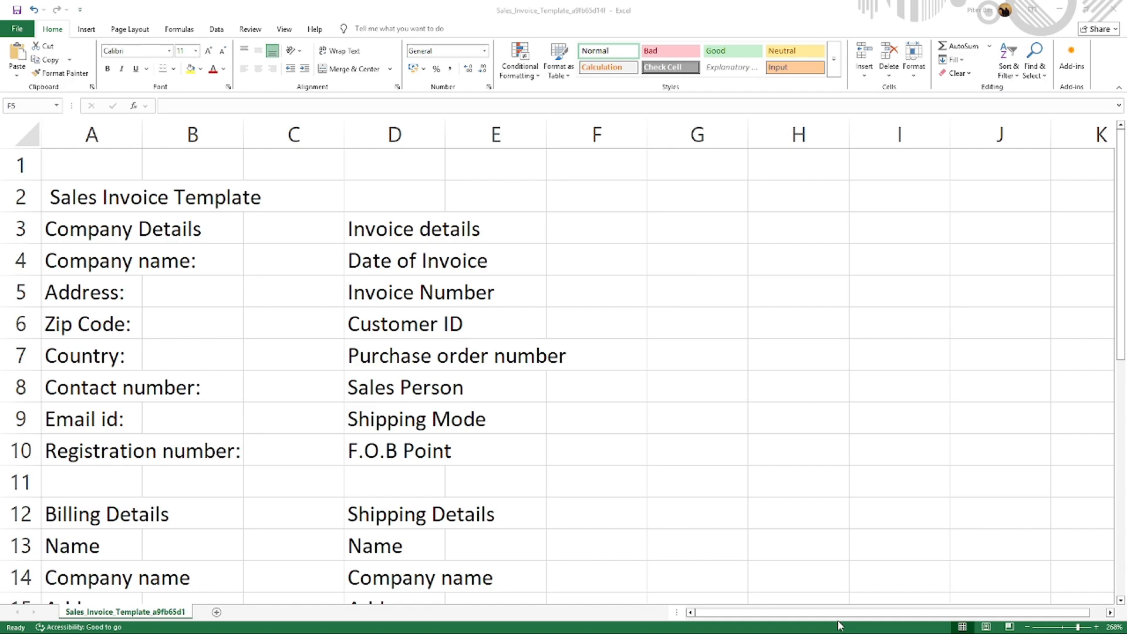
click(839, 626)
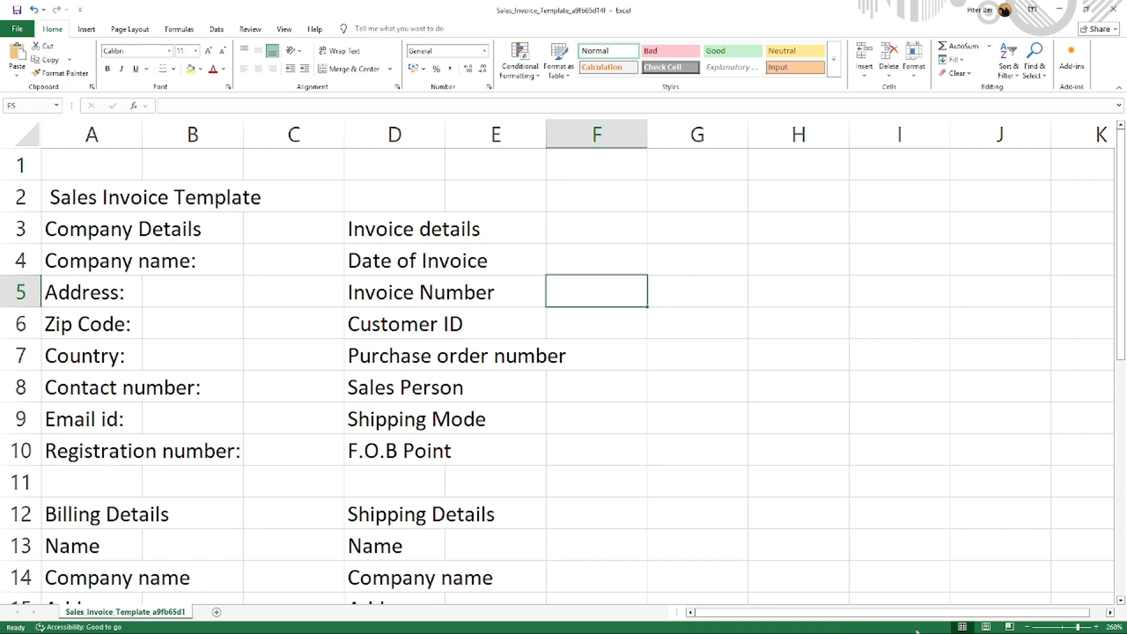
click(851, 628)
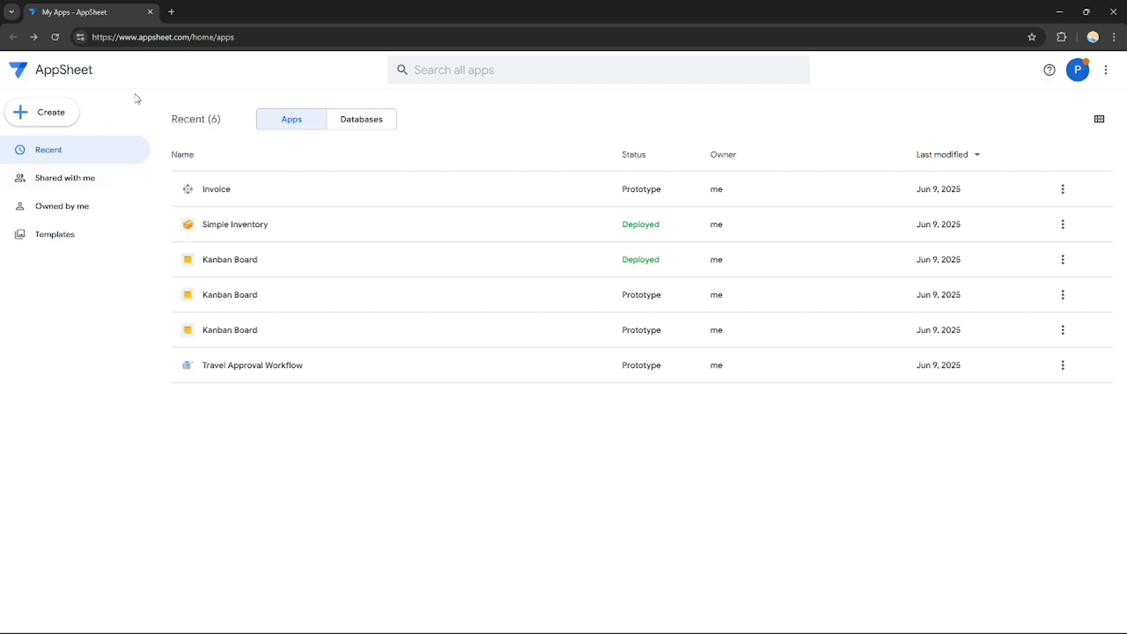
click(60, 114)
mouse_move(78, 149)
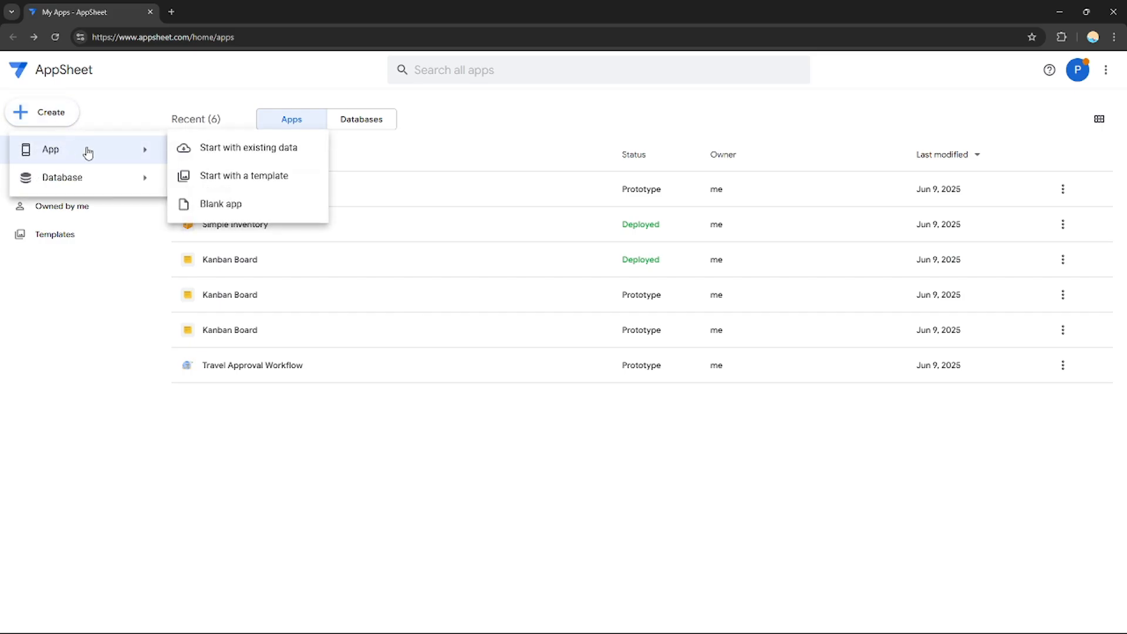
click(239, 151)
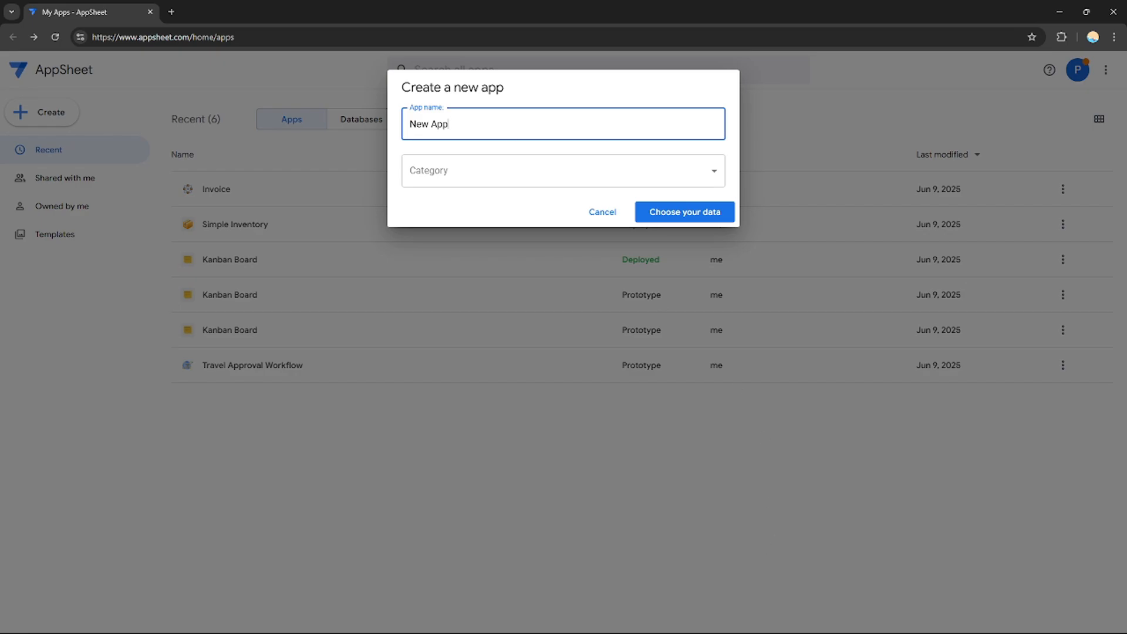
Name the new app Invoice and set its category to Sales & CRM.
click(449, 171)
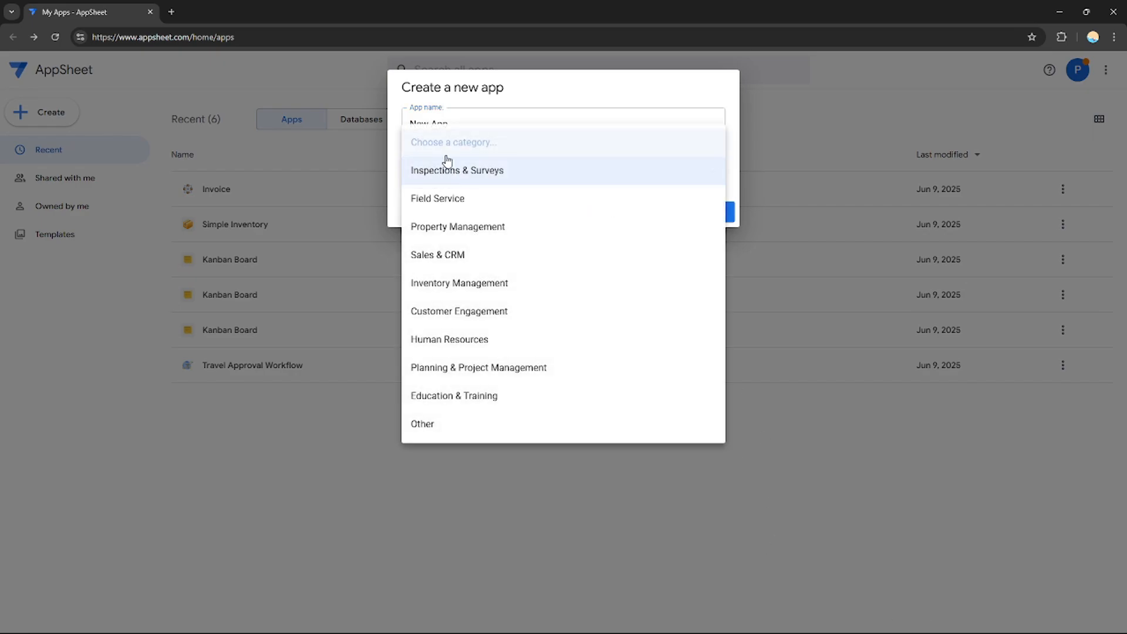
click(478, 116)
drag(481, 125, 342, 139)
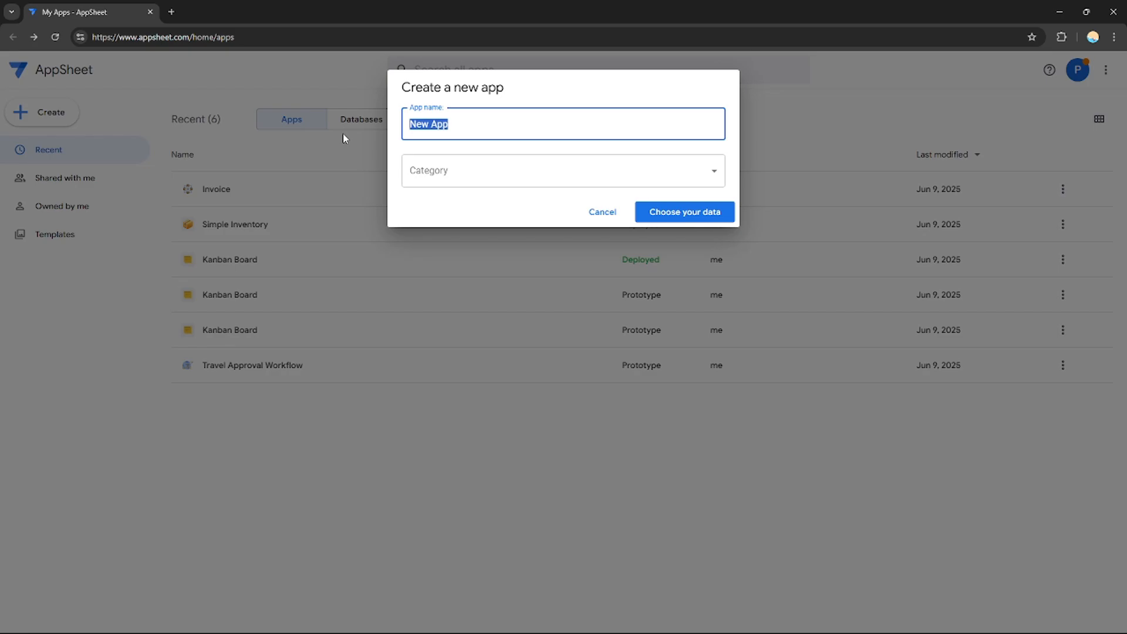
text(Inc)
click(473, 173)
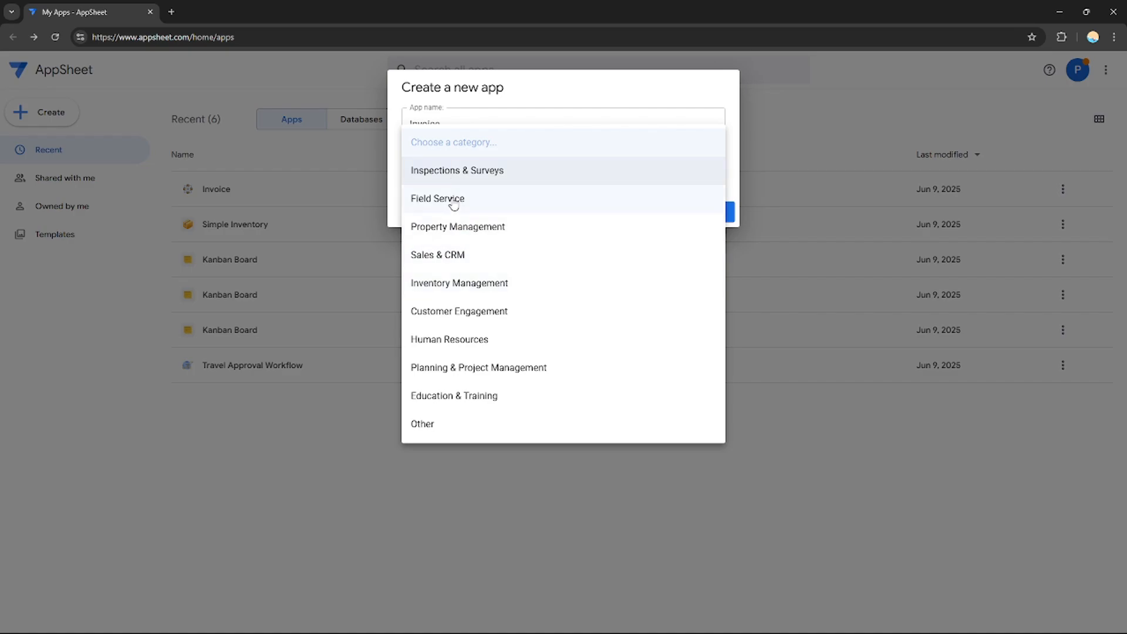
click(476, 258)
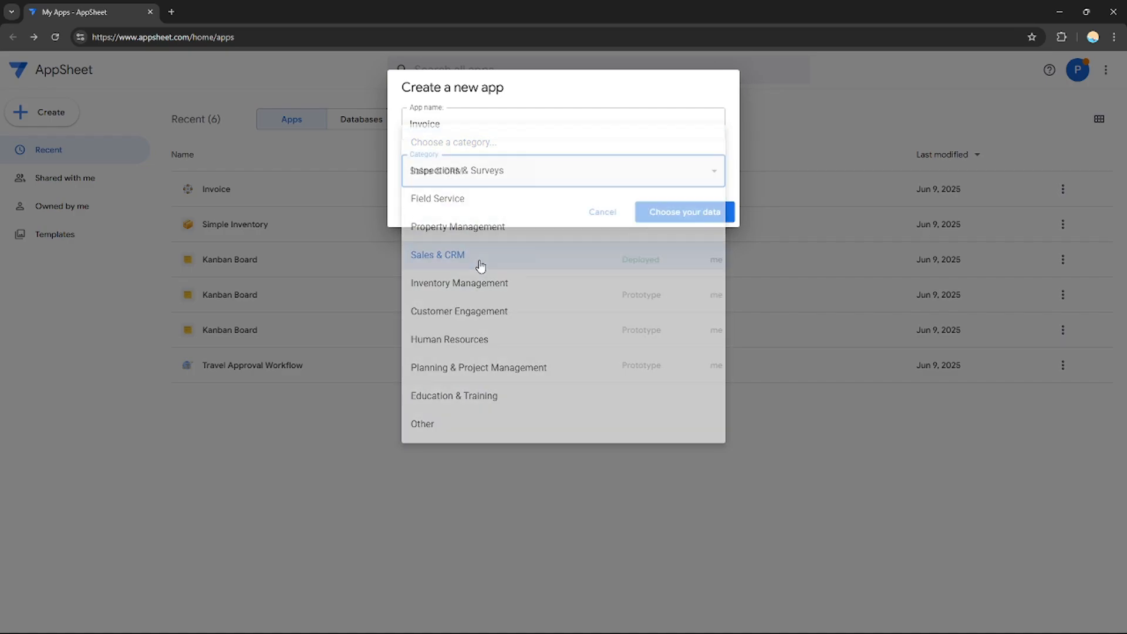
click(472, 218)
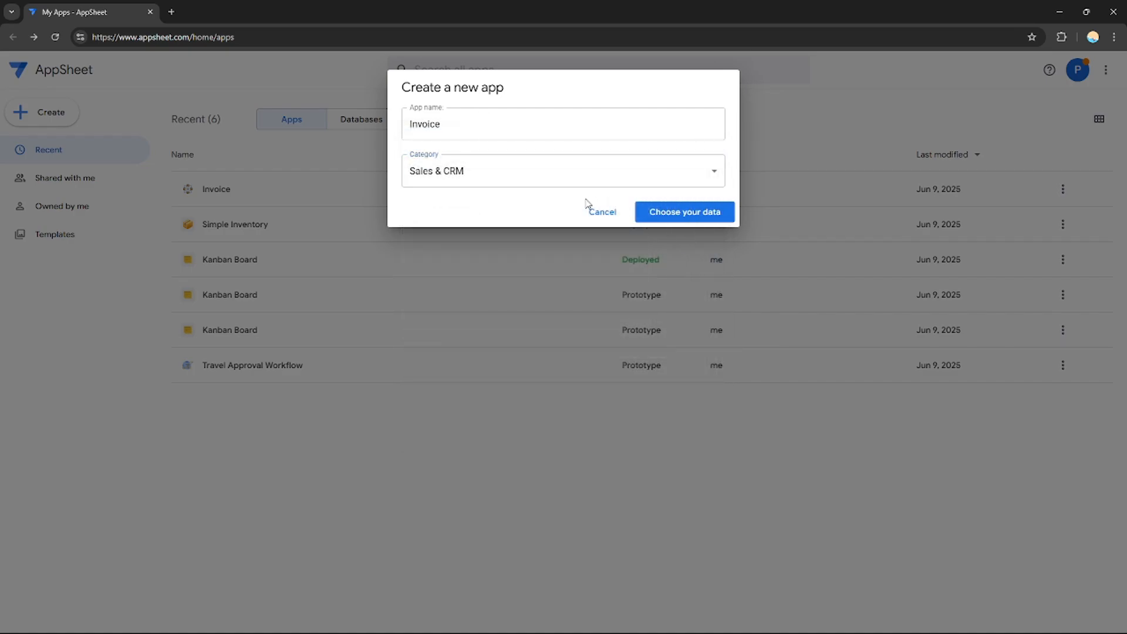
Choose Google Sheets as the data source and select the file Sales_Invoice_Template_a9fb65d14f.xlsx.
click(685, 212)
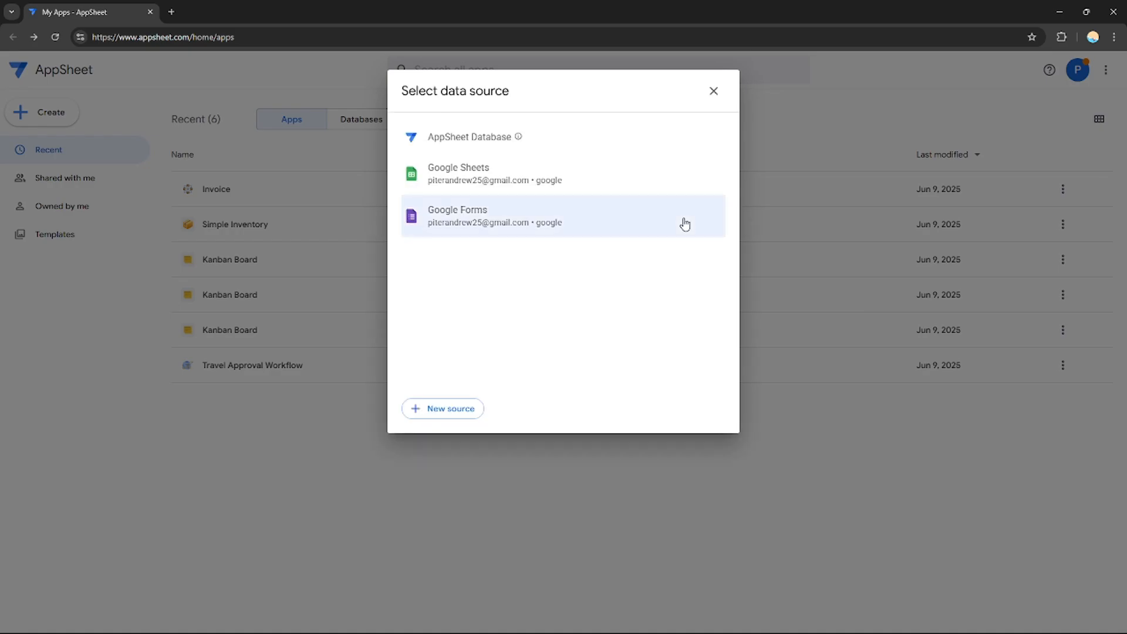
click(518, 177)
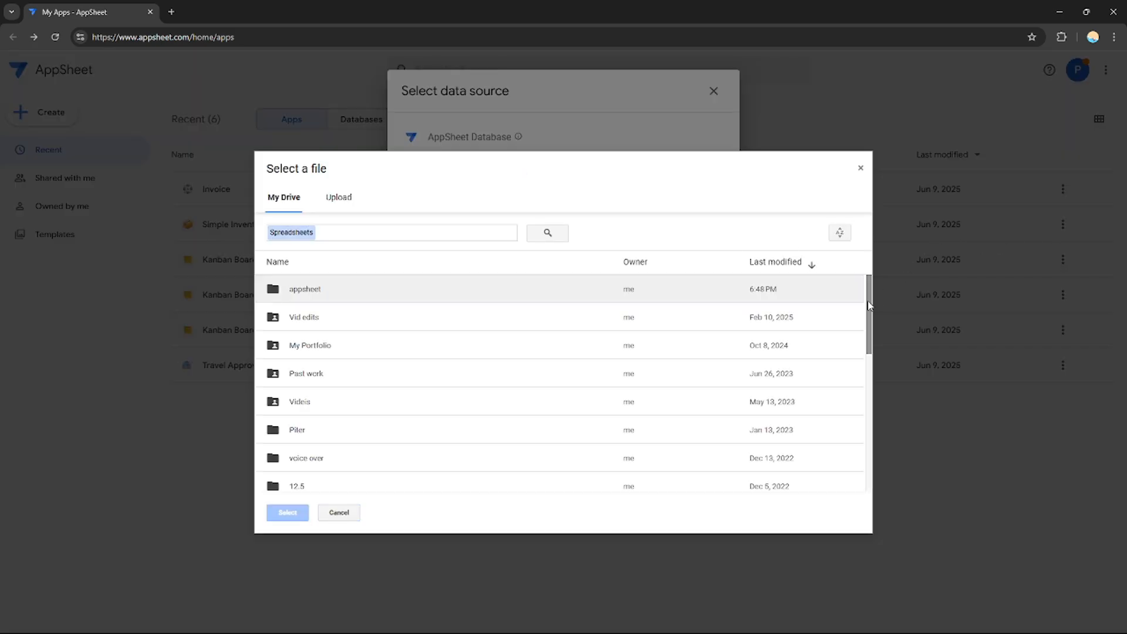
mouse_move(869, 303)
mouse_down()
mouse_move(868, 428)
mouse_move(862, 282)
mouse_up()
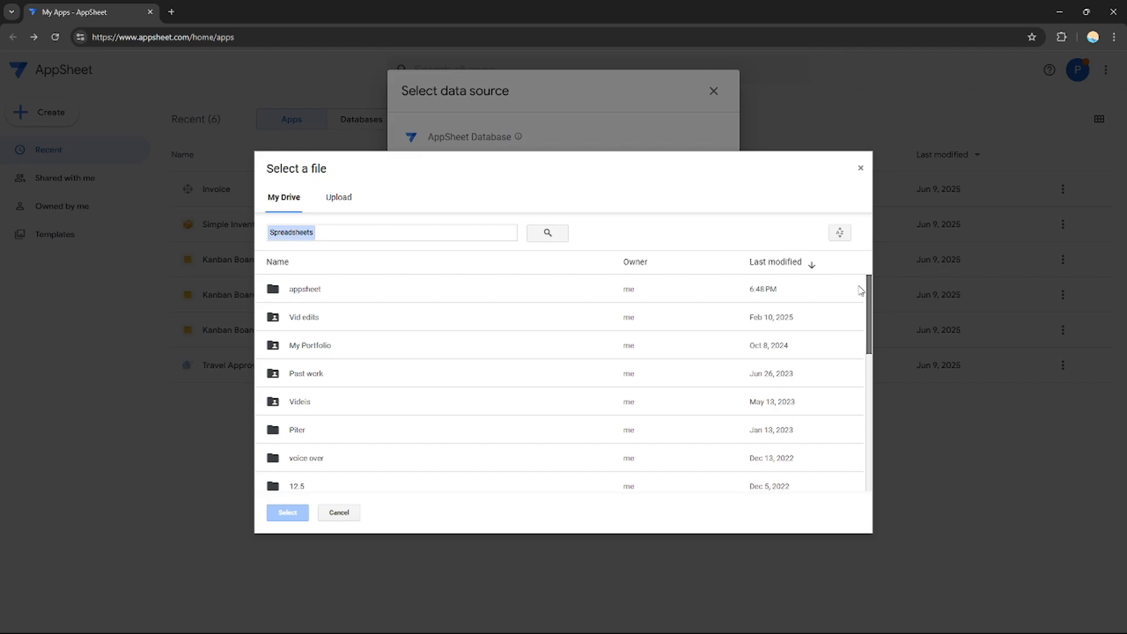
drag(867, 288, 865, 462)
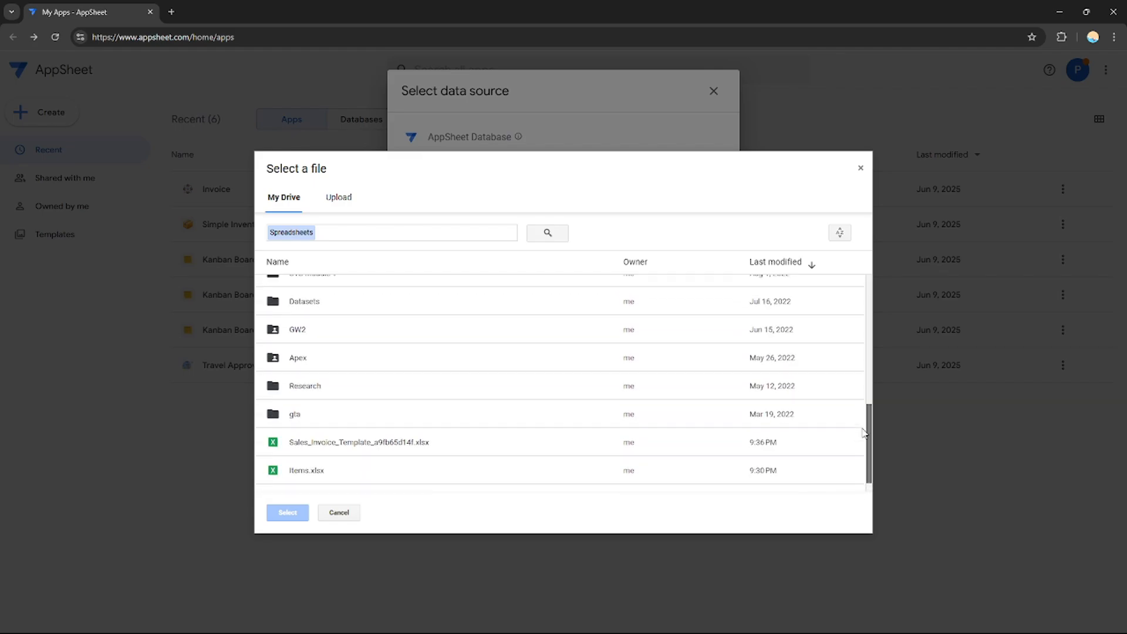
double_click(439, 447)
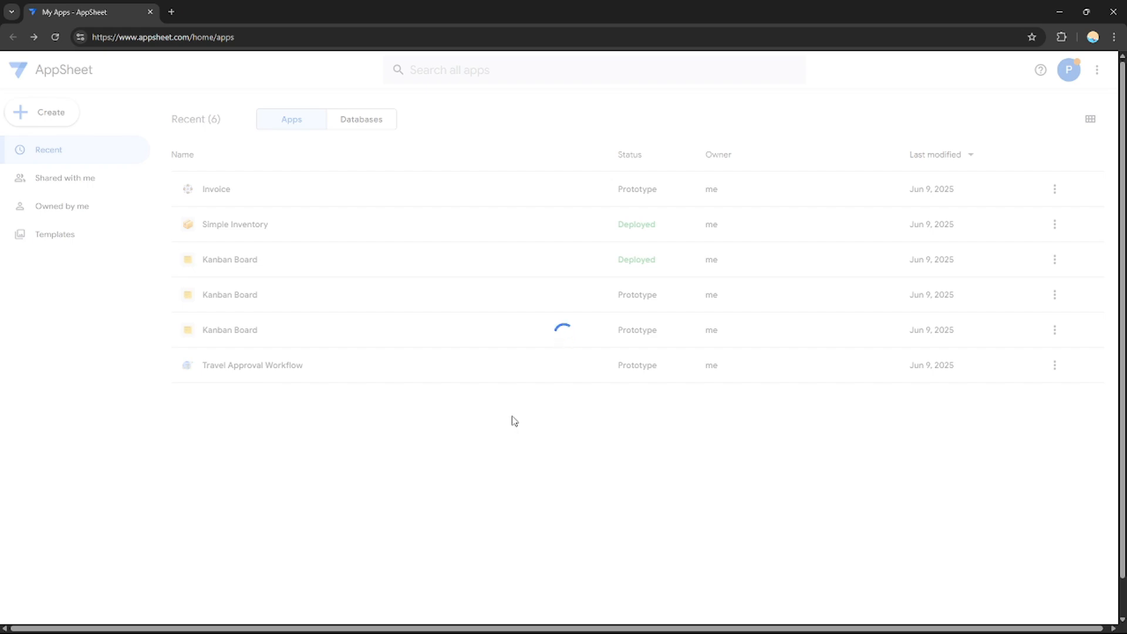
Set the app-ready message not to show again and continue to customizing the Invoice app.
click(55, 37)
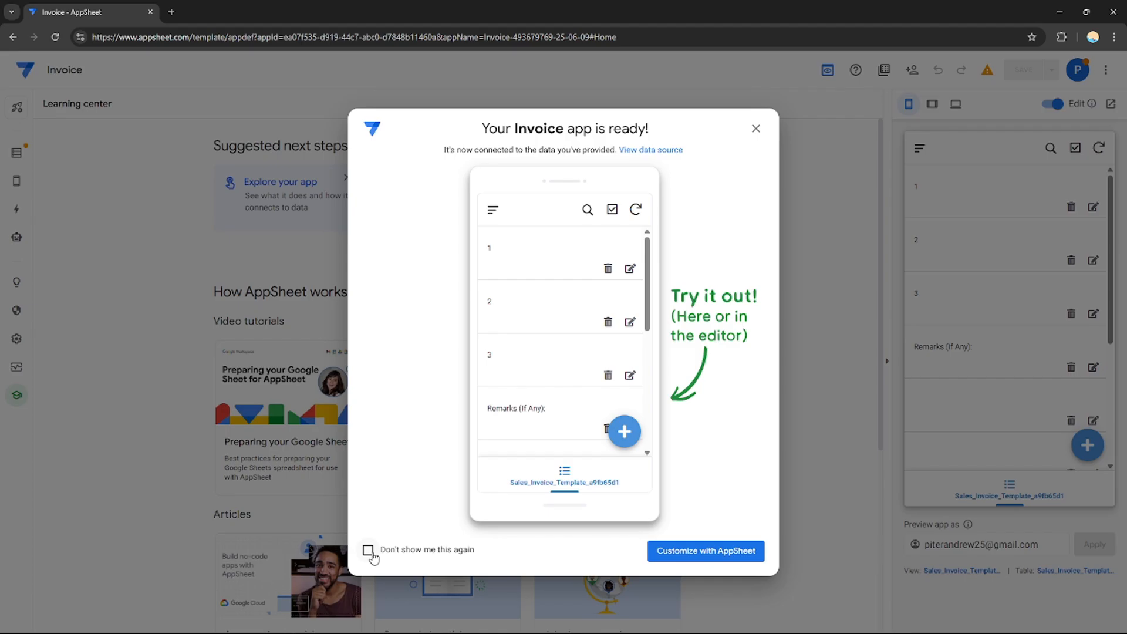
click(368, 550)
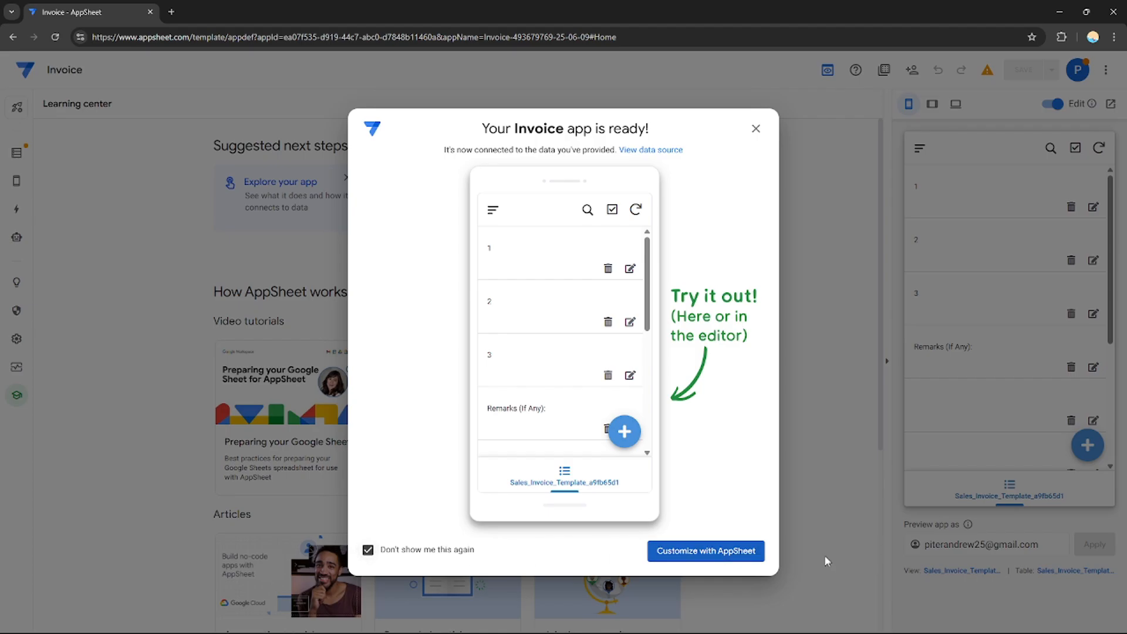
click(730, 552)
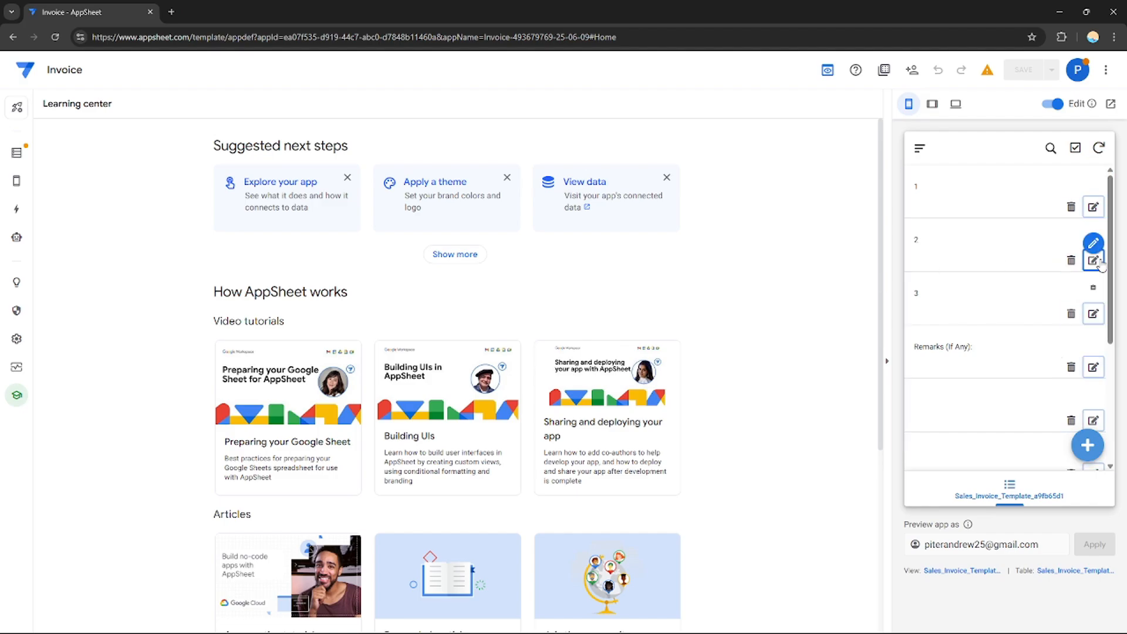
Preview the Invoice app in the tablet, mobile and desktop layouts, and return to the editor.
drag(1118, 197, 1091, 194)
click(931, 104)
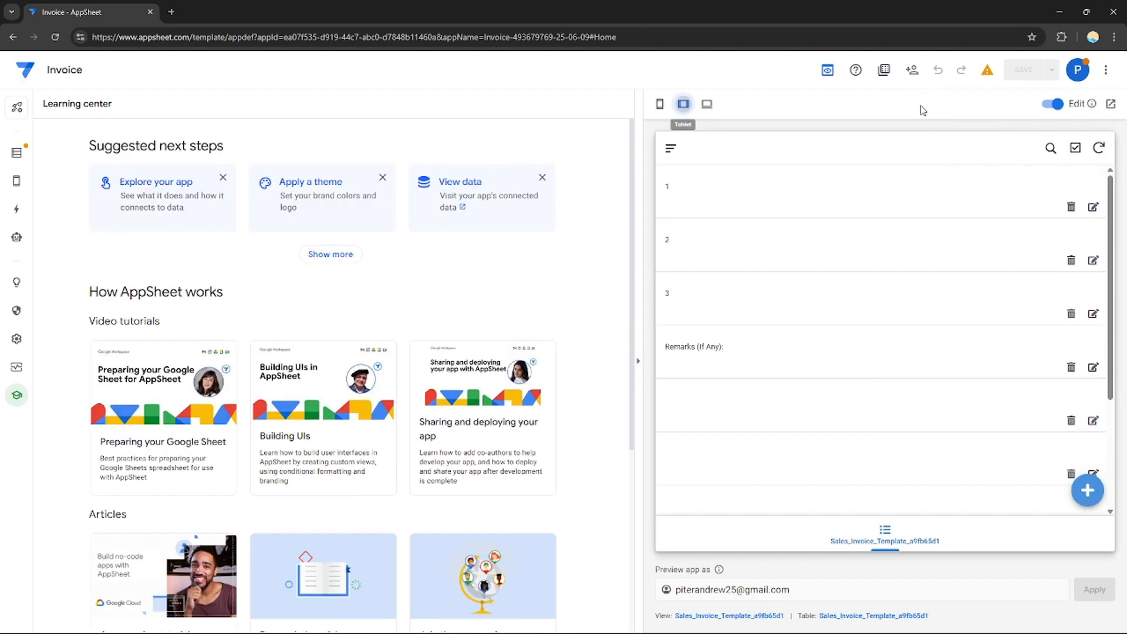
click(659, 105)
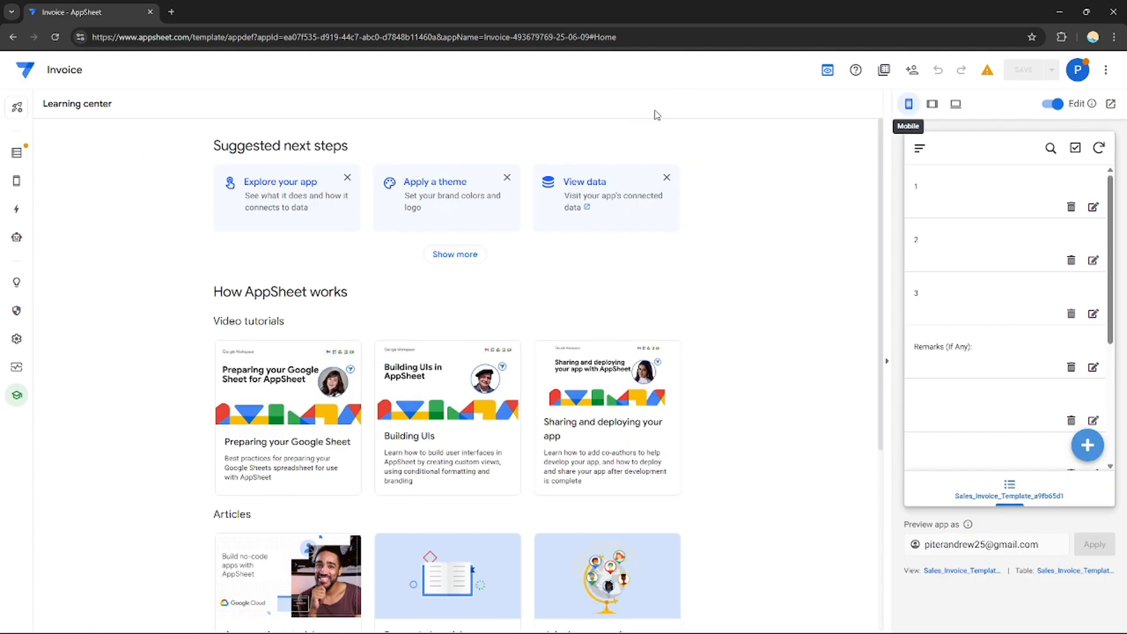
click(956, 104)
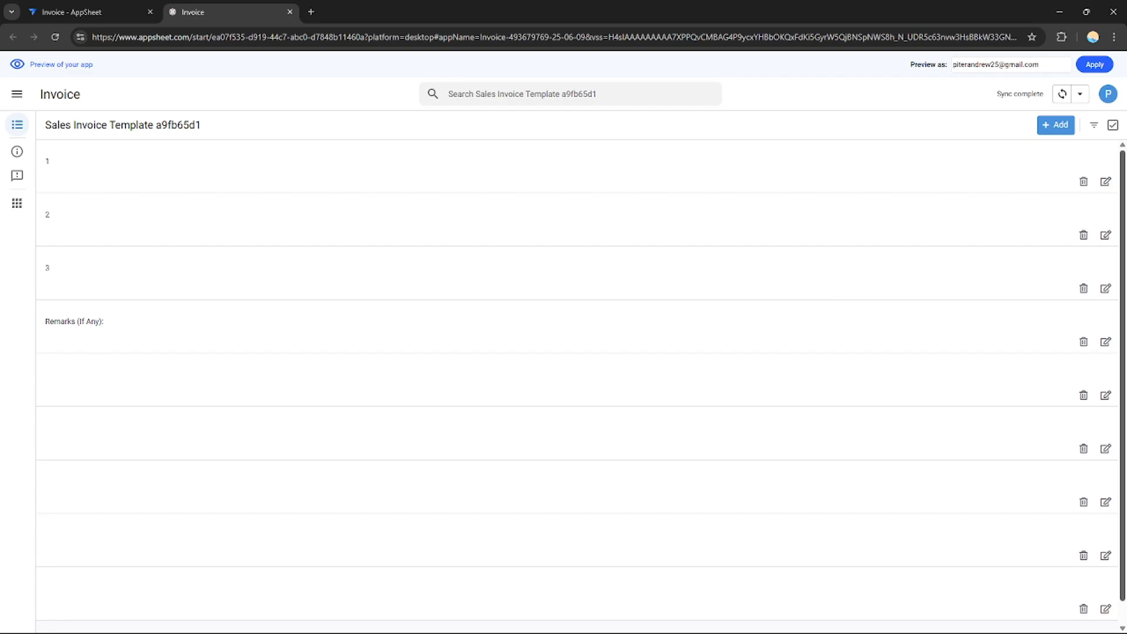
mouse_move(1122, 329)
mouse_down()
mouse_move(1122, 355)
mouse_move(1122, 326)
mouse_up()
click(97, 8)
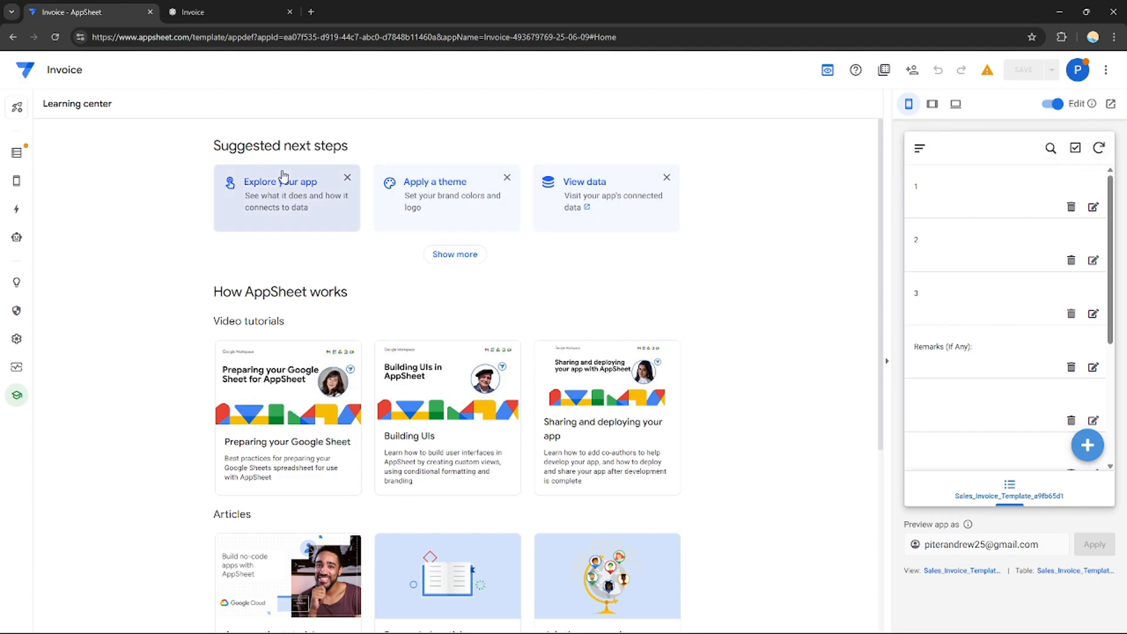
Create an automation bot from the suggestion "When a Sales_Invoice_Template_a9fb65d1 record is updated, send an email".
click(17, 244)
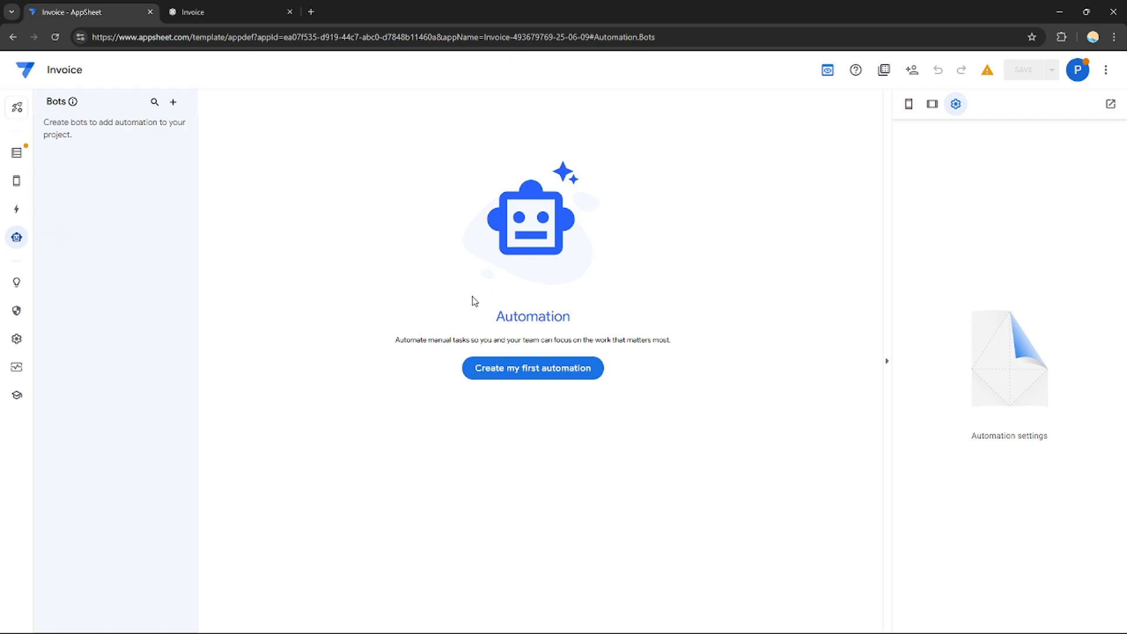
click(574, 370)
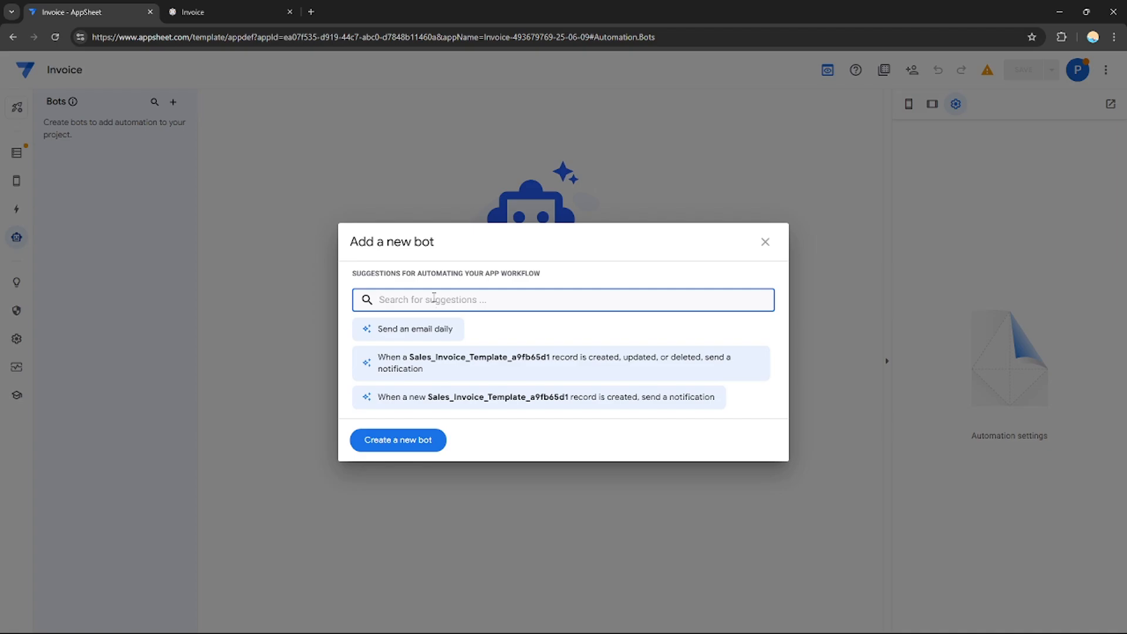
text(When a)
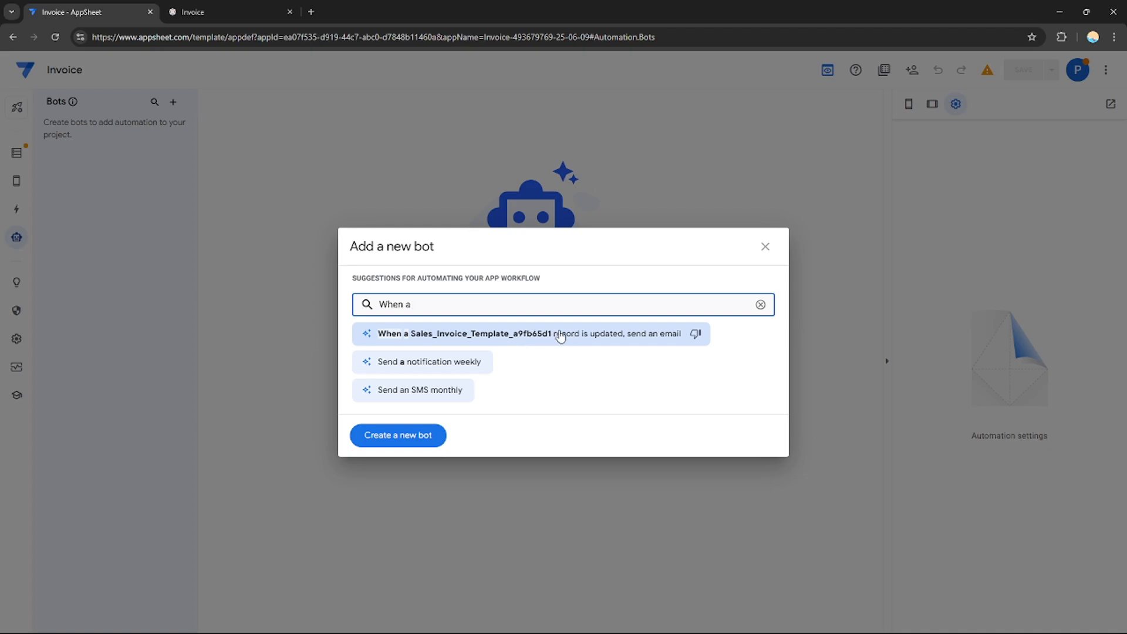
click(578, 339)
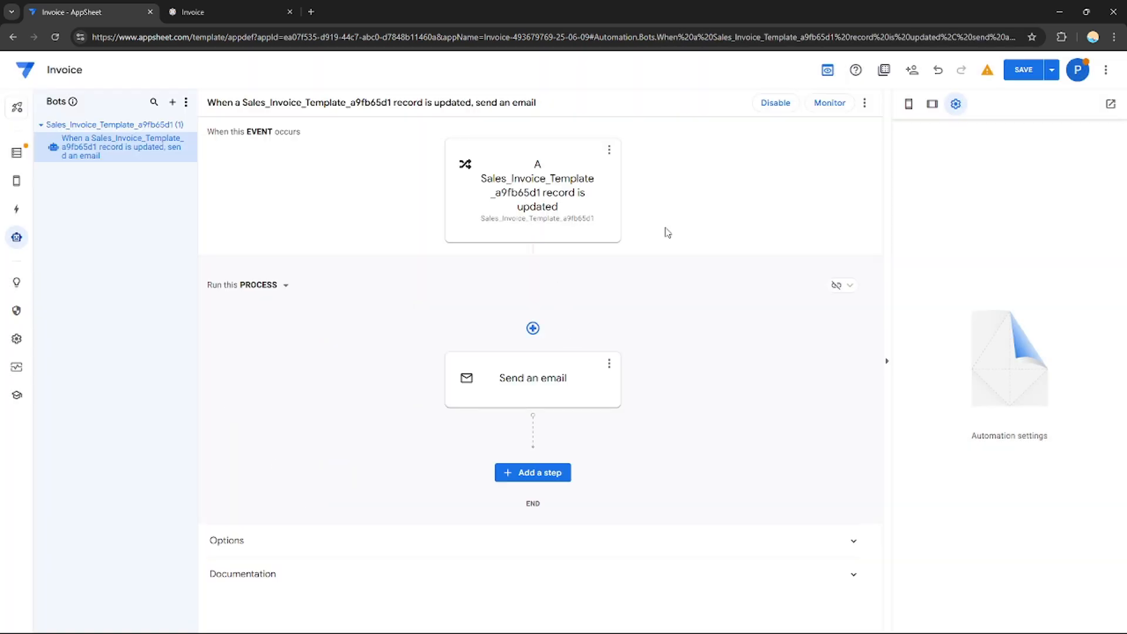
Open the bot's record-updated event for editing and examine its event name and settings.
click(608, 150)
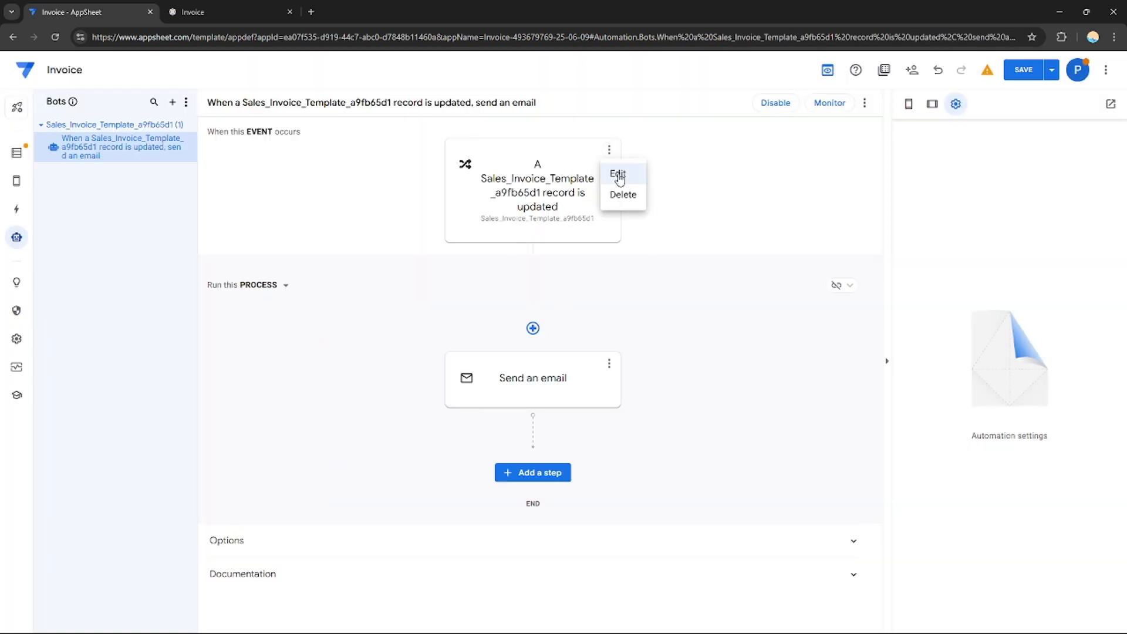
click(618, 173)
click(1070, 186)
drag(1088, 187, 1044, 194)
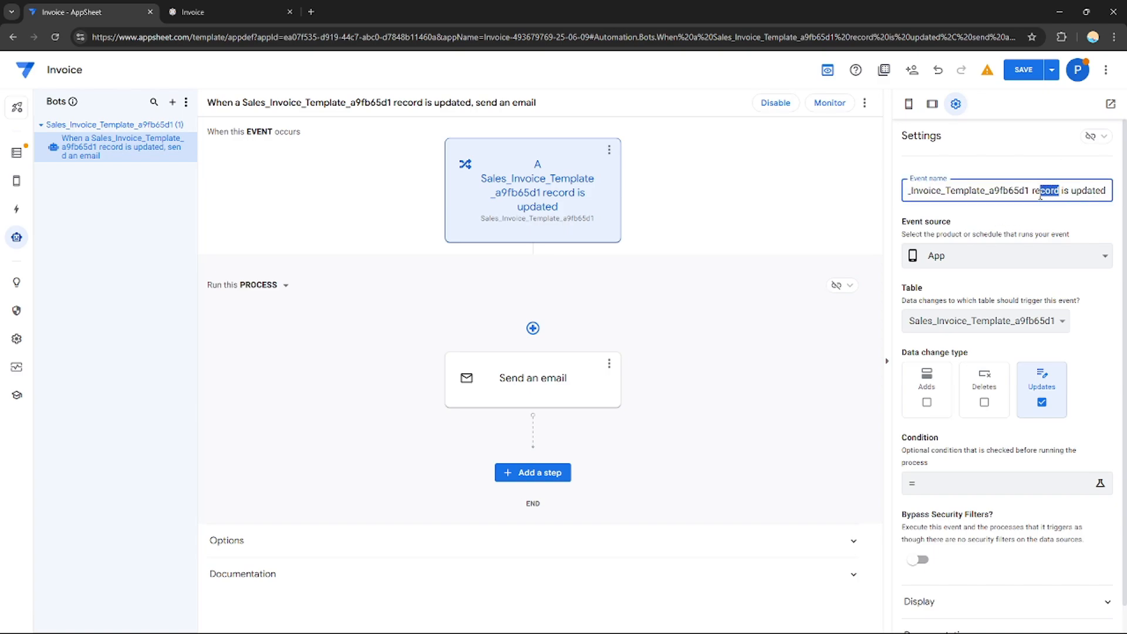
Open the bot's Send an email step and examine its name and task settings.
click(539, 387)
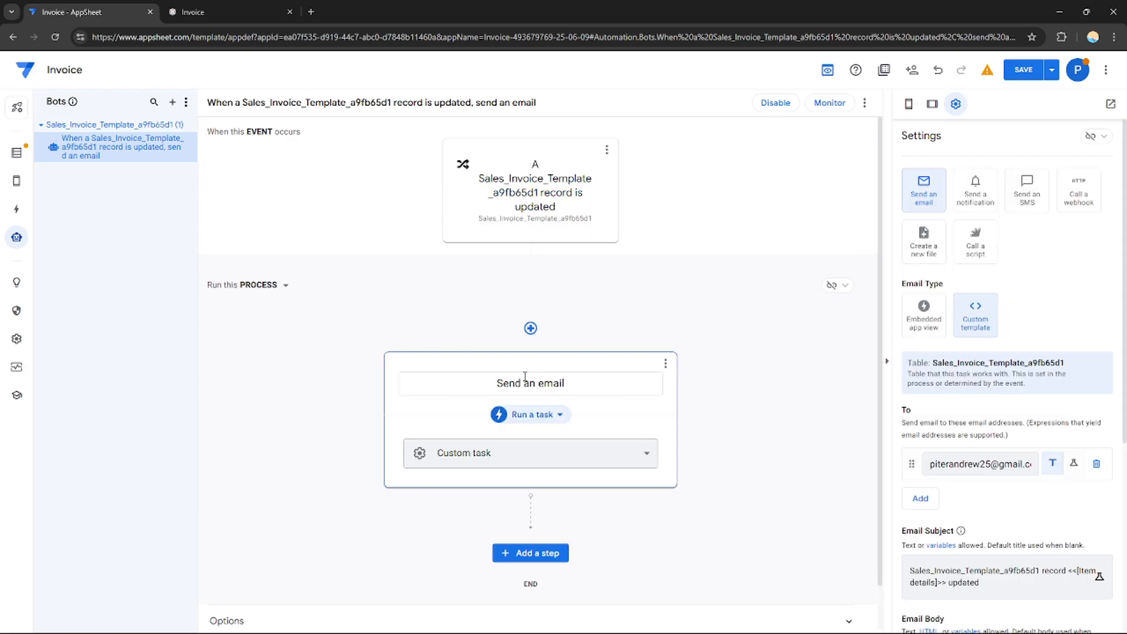
click(595, 386)
drag(595, 386, 319, 395)
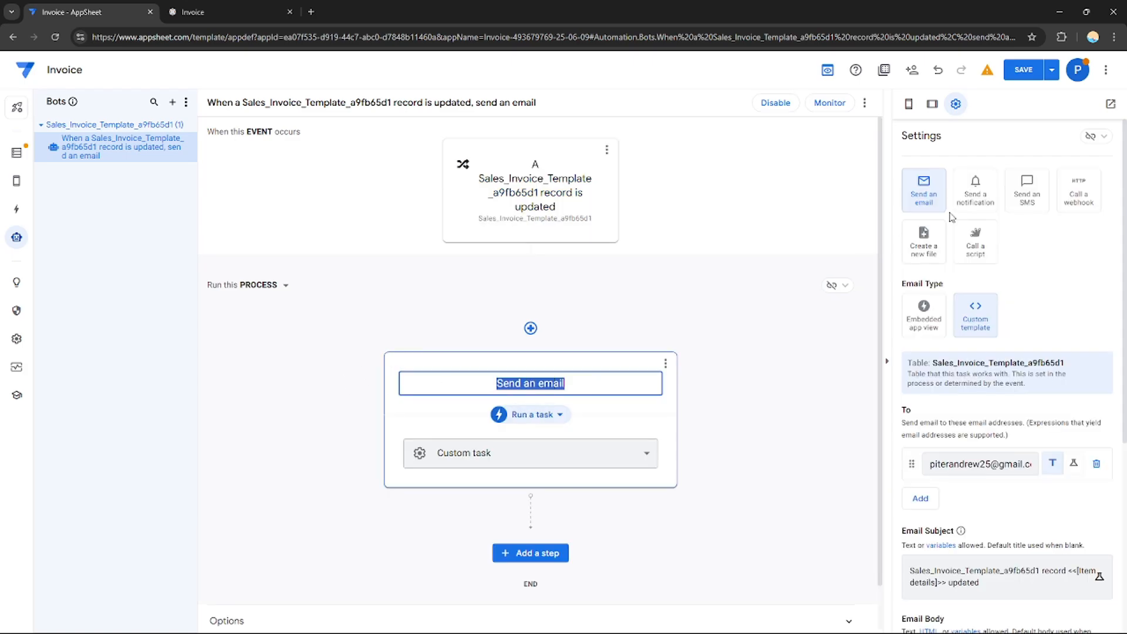
Rename the bot's Send an email step as "Send an Invoice".
click(885, 398)
click(581, 387)
text(R)
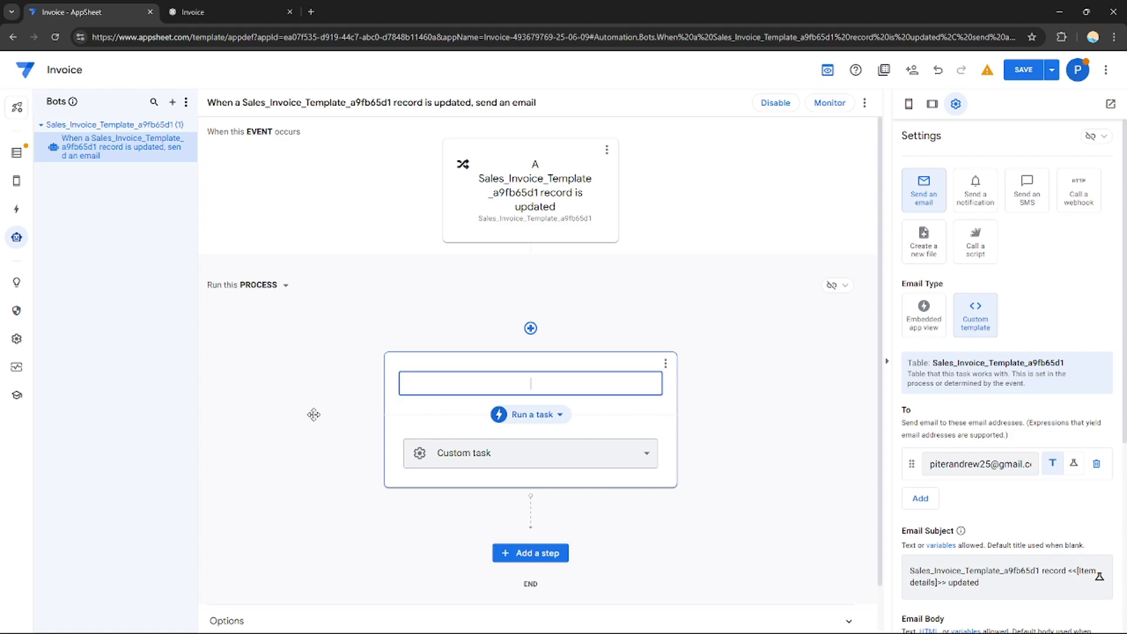
text(end an Invoice)
click(739, 395)
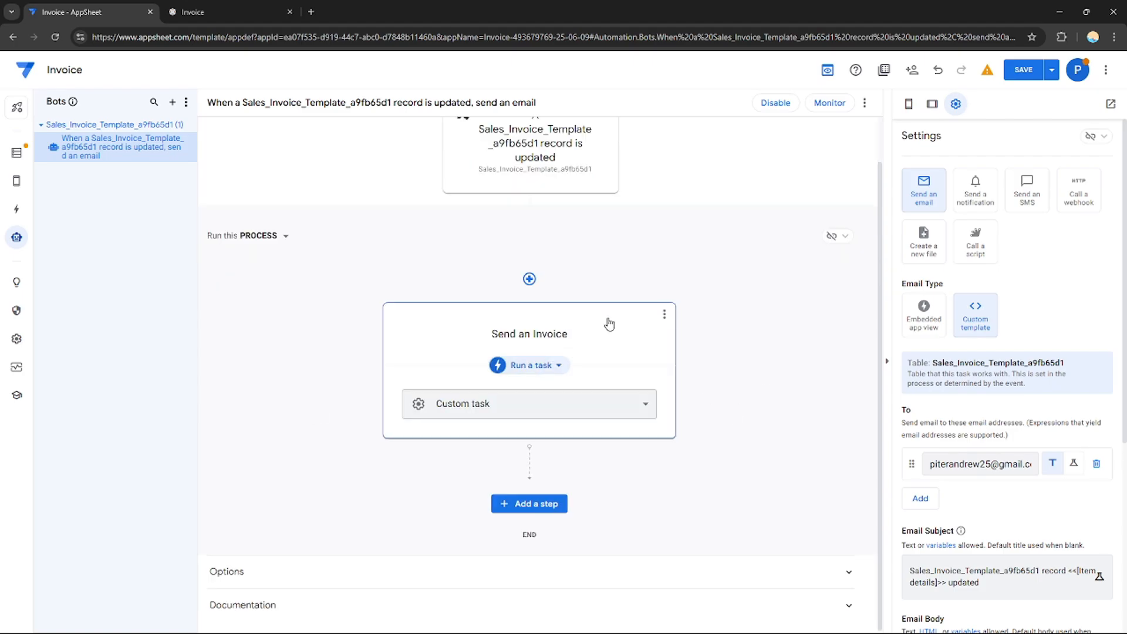
Change the step's task type to Create a new file and create a template for its PDF document.
click(923, 249)
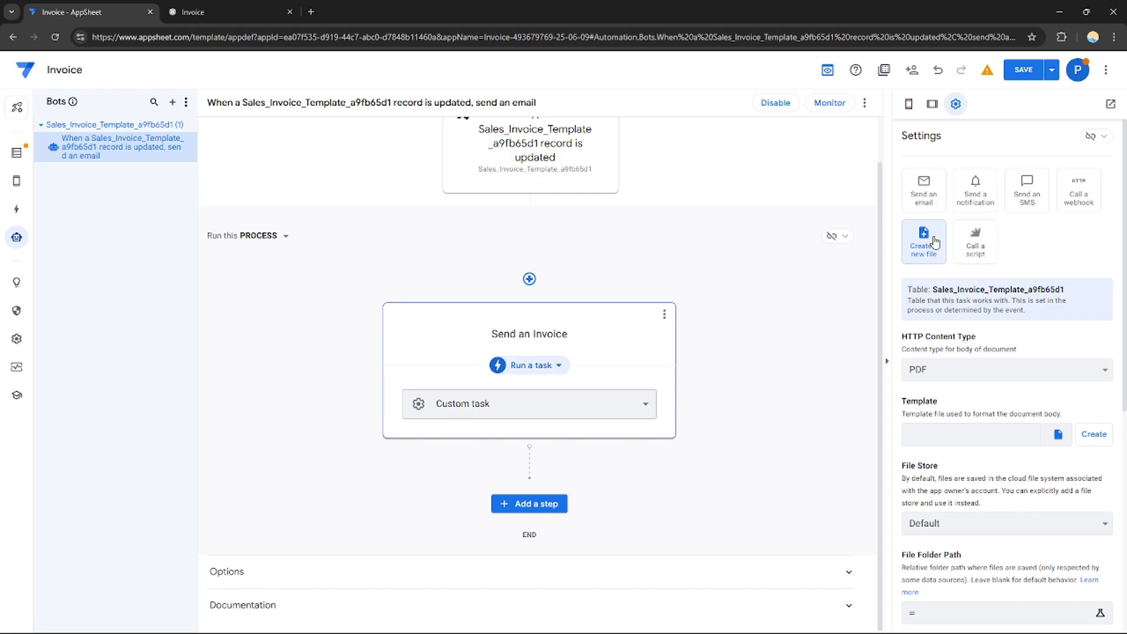
scroll(1007, 376, down, 1)
scroll(1007, 376, up, 1)
scroll(1007, 376, down, 1)
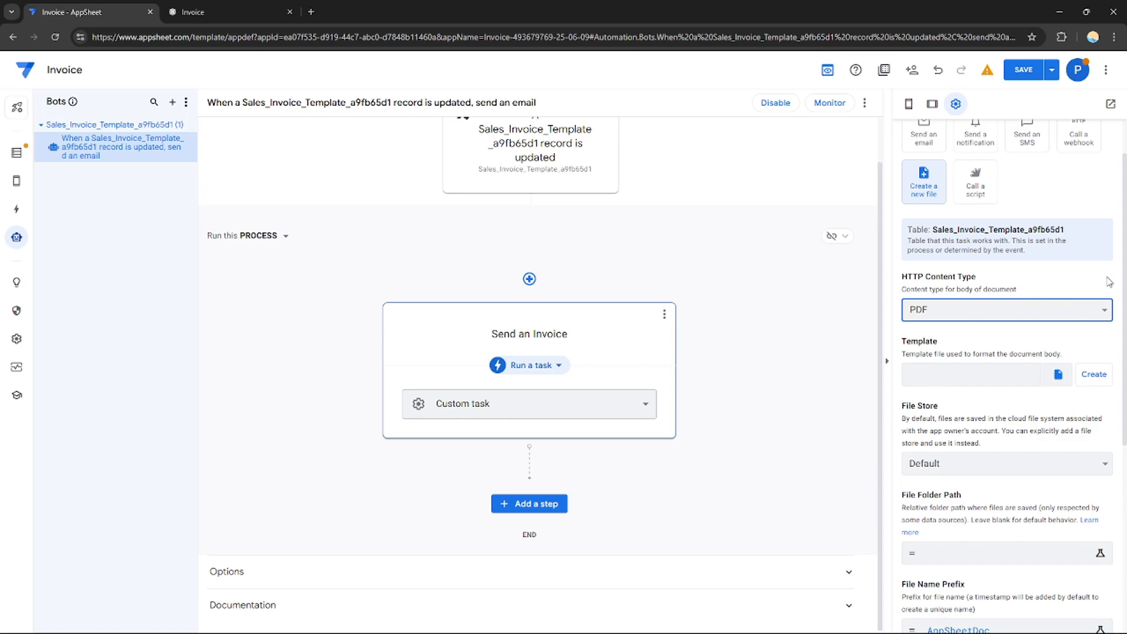
scroll(1057, 364, down, 2)
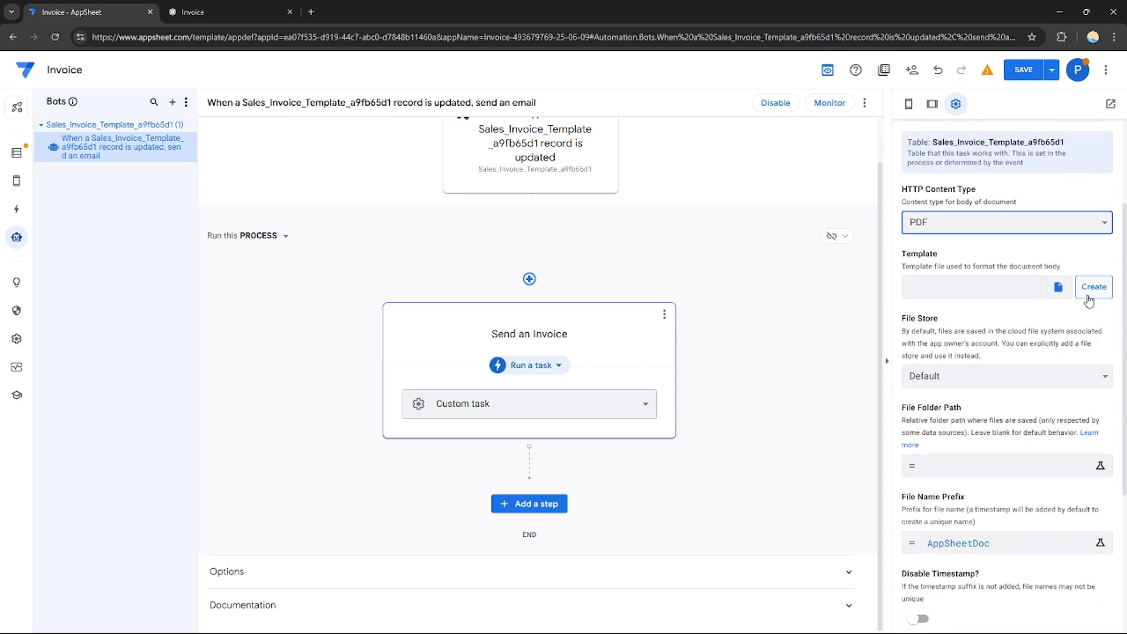
click(1087, 296)
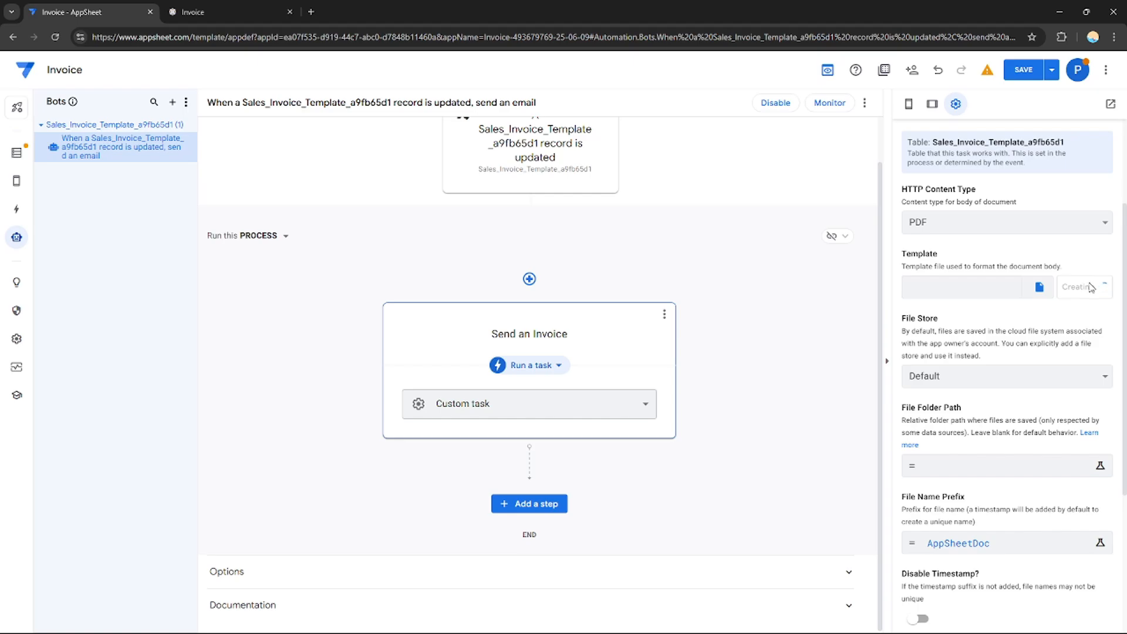
Examine the new-file task's file store, folder path, file name prefix, timestamp and attachment page settings.
scroll(1090, 287, down, 2)
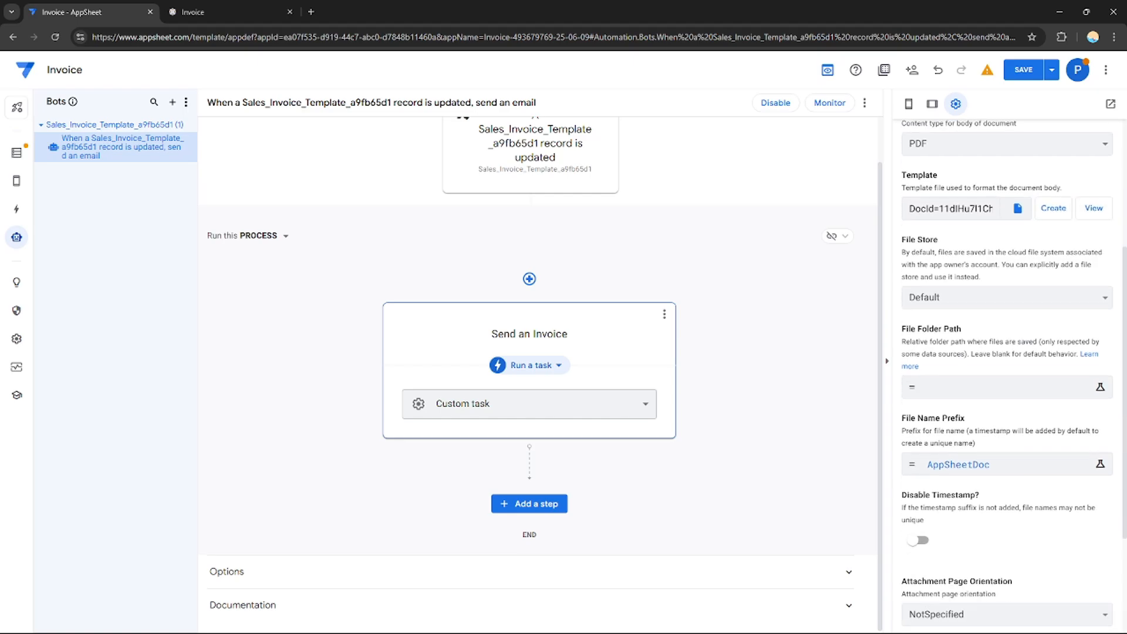
scroll(985, 293, down, 1)
click(963, 291)
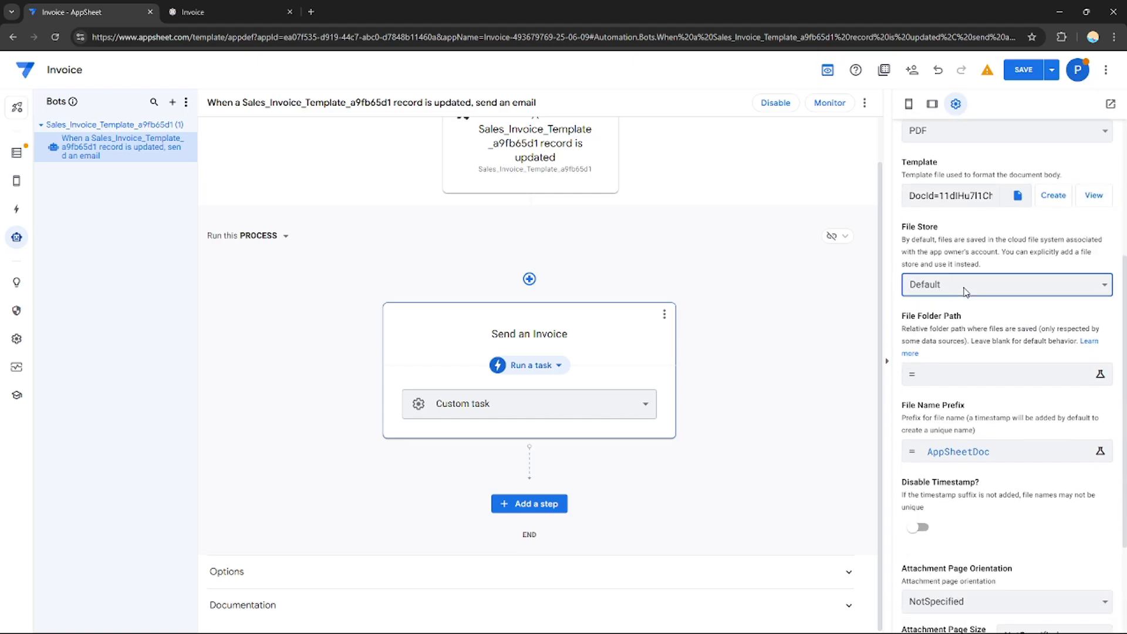
scroll(963, 292, down, 2)
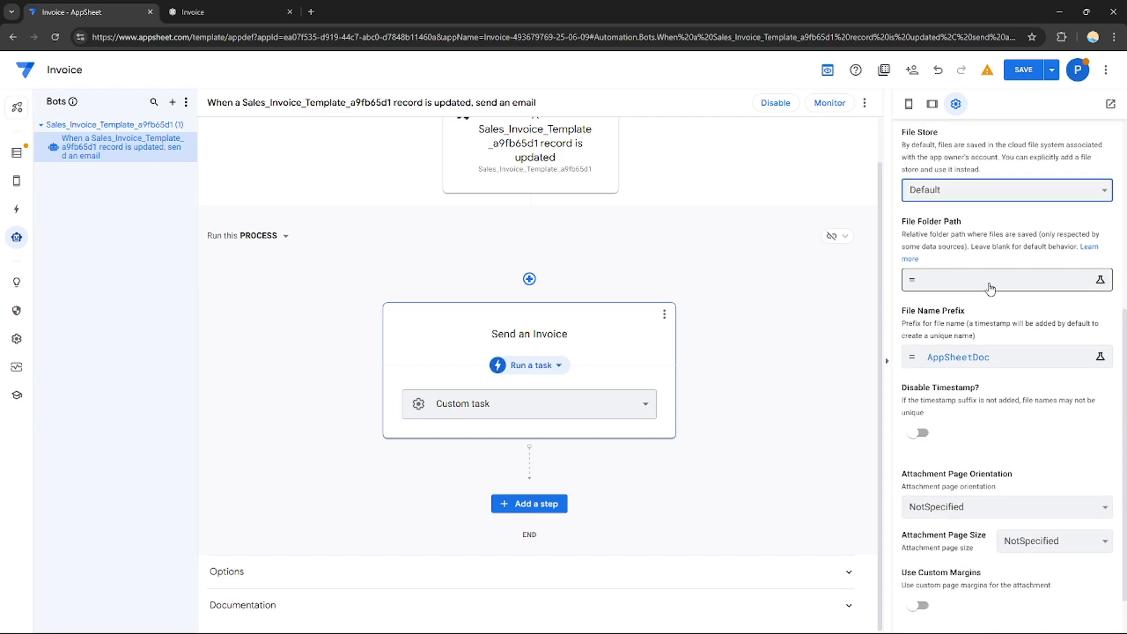
click(1021, 284)
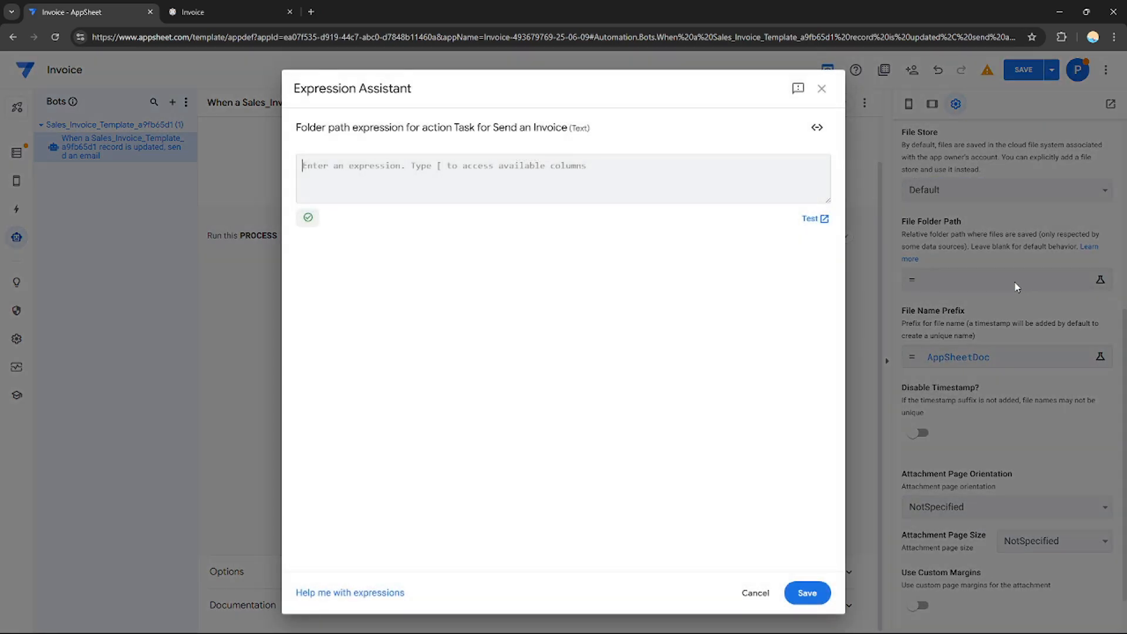
click(821, 88)
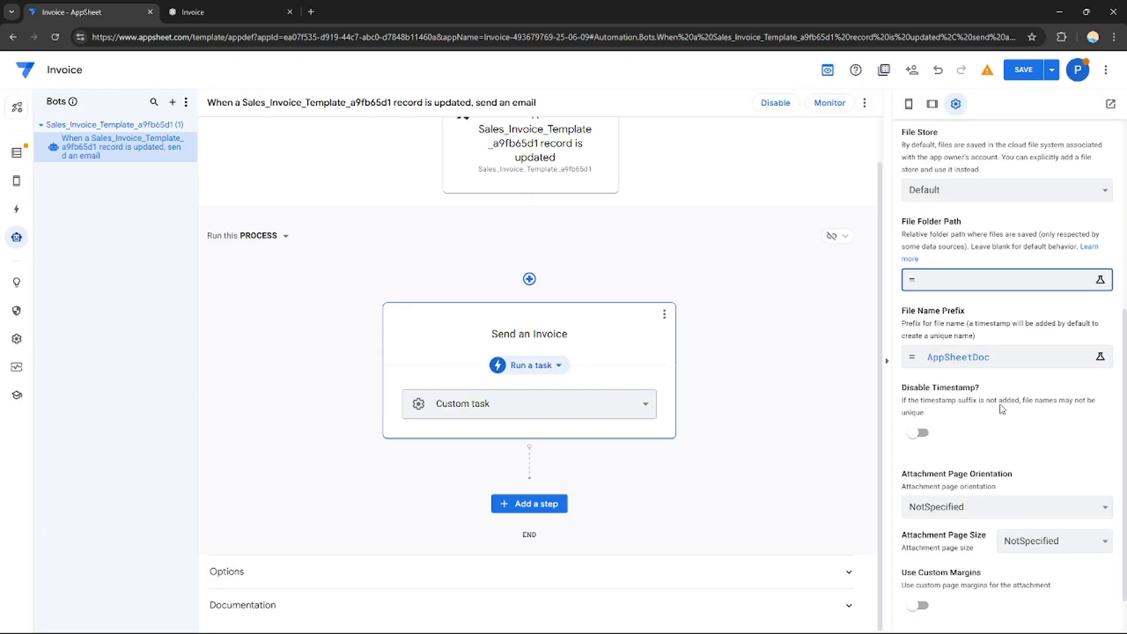
scroll(1007, 365, down, 1)
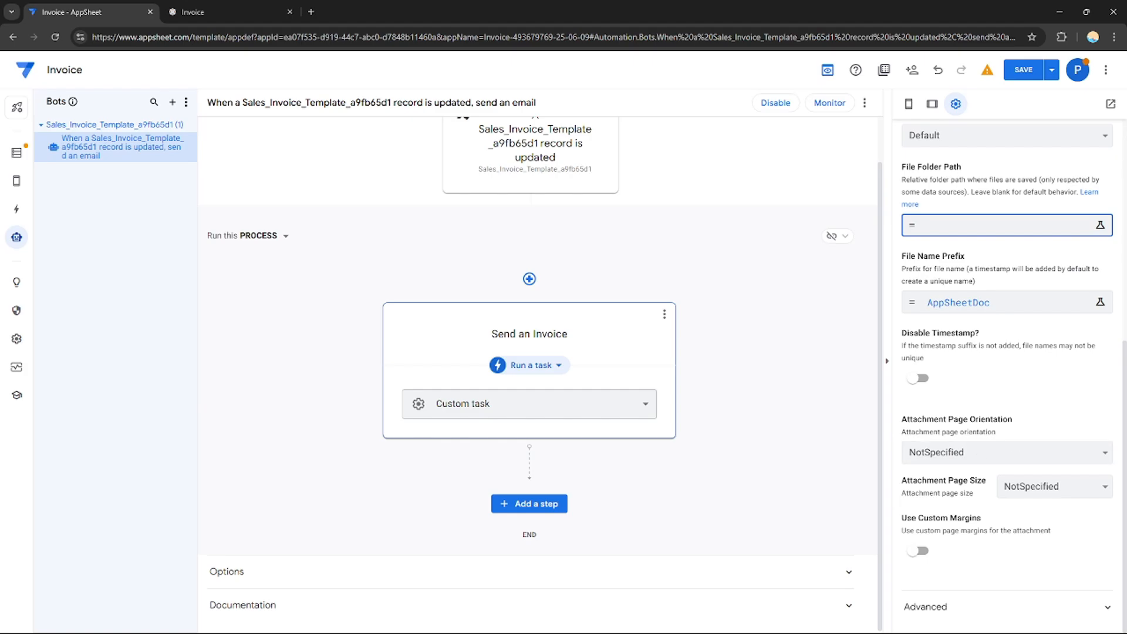
scroll(1034, 460, up, 6)
scroll(1010, 367, down, 7)
scroll(1011, 367, up, 8)
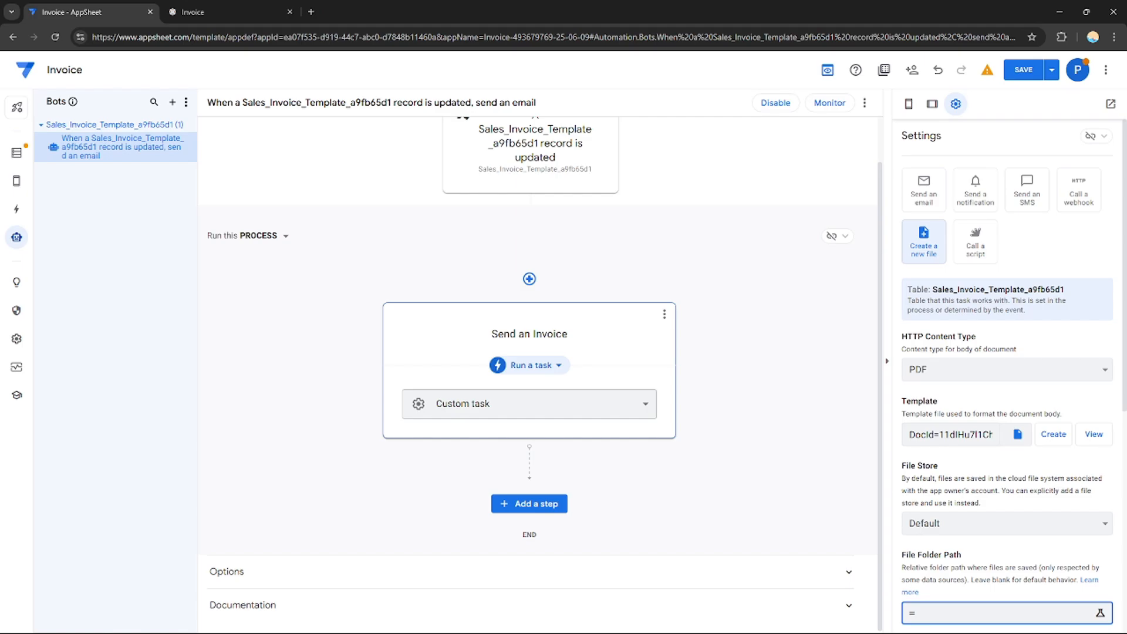
scroll(1007, 376, down, 8)
scroll(1007, 376, up, 8)
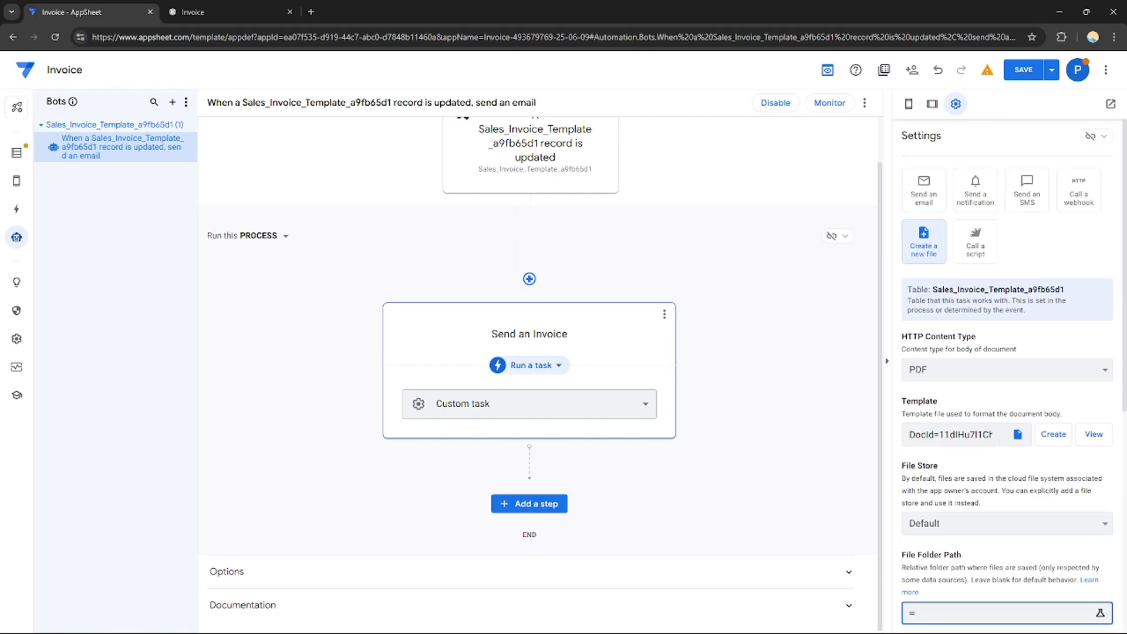
Save the app, view the task's template document in Google Docs and return to the AppSheet editor.
click(1022, 69)
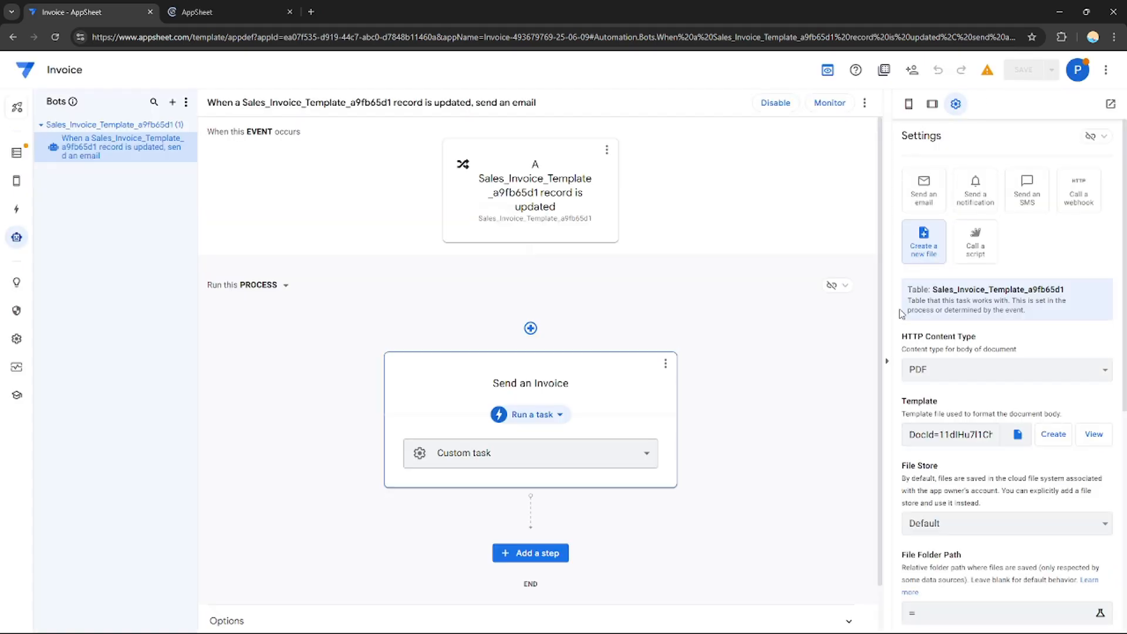
click(1092, 435)
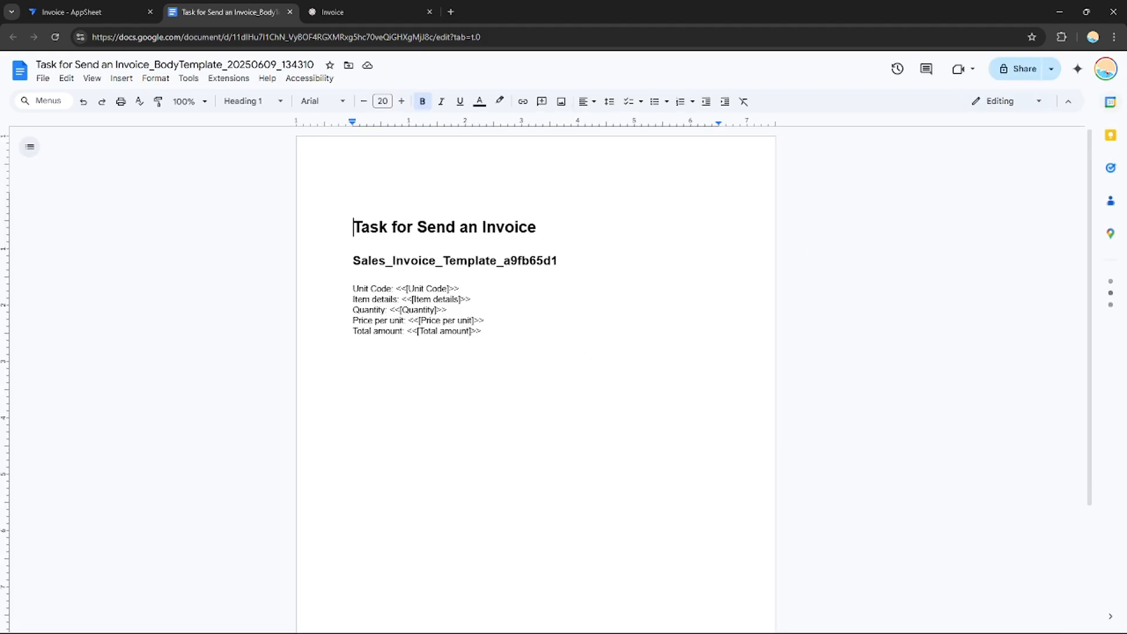
key(ctrl+shift+Tab)
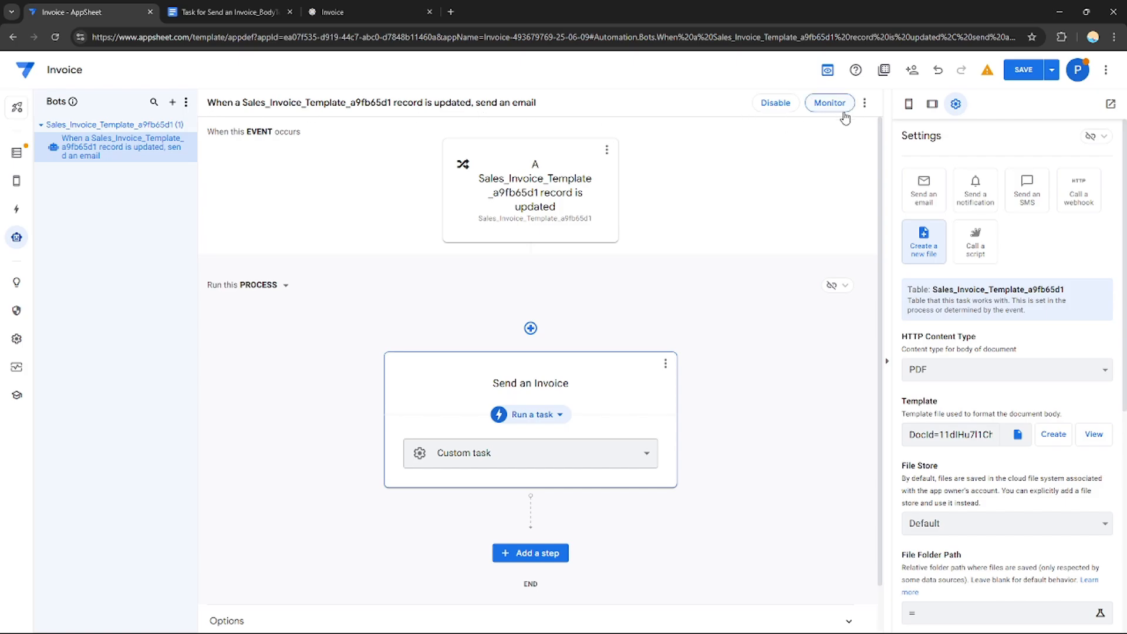
Run the bot's test and look through the table of processed invoice rows.
click(864, 111)
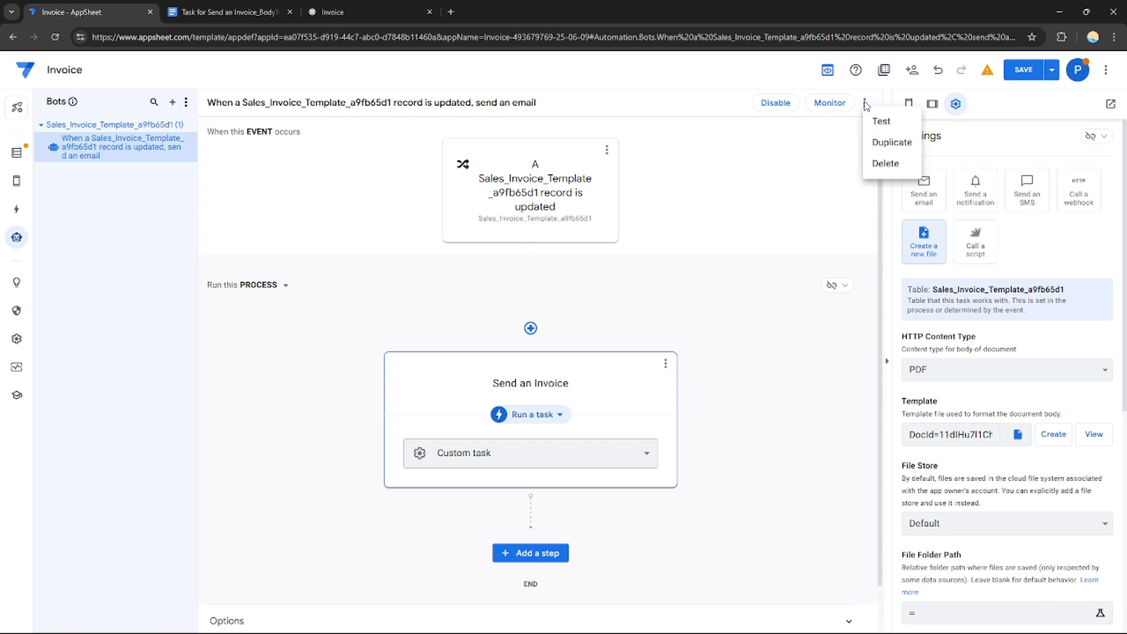
click(882, 123)
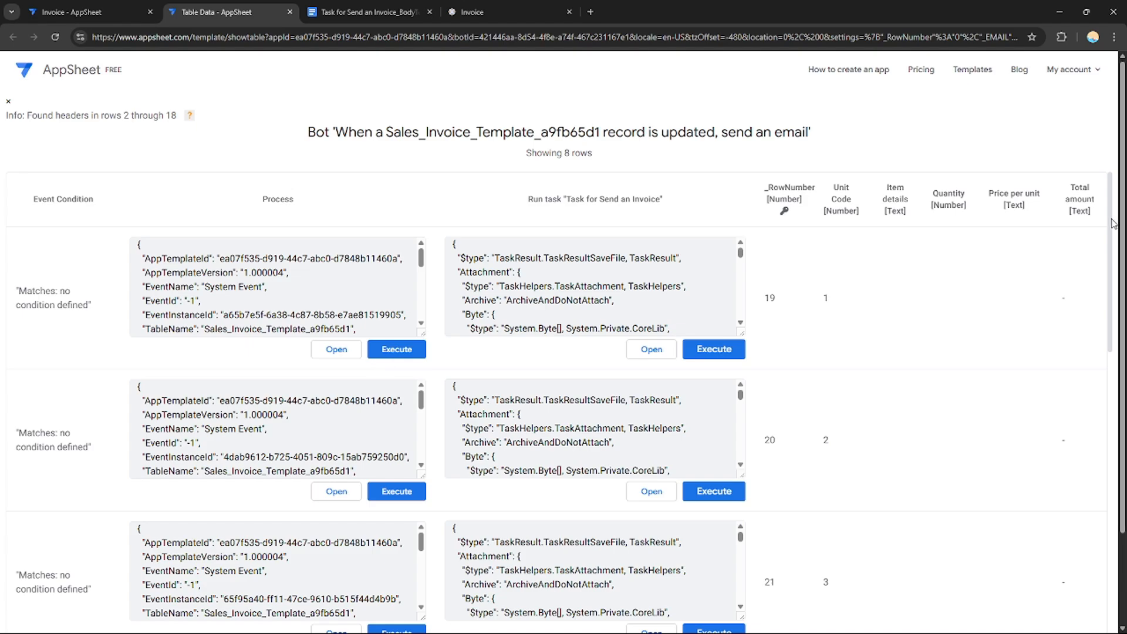
scroll(558, 402, down, 8)
scroll(558, 402, up, 8)
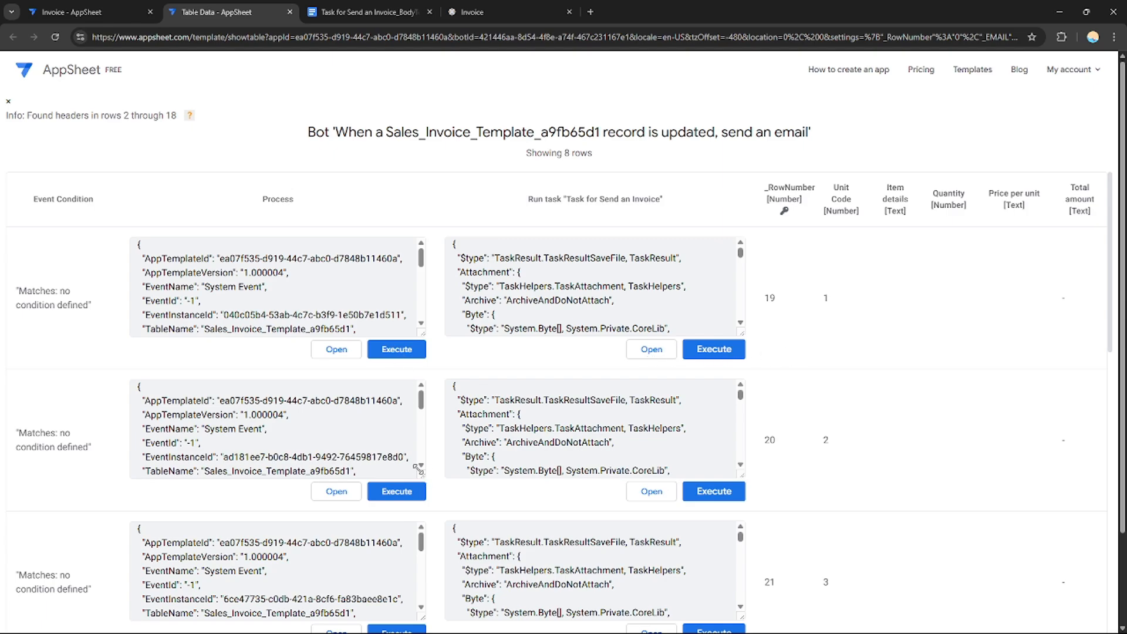
Execute the bot's process and its "Task for Send an Invoice" for row number 19.
click(397, 348)
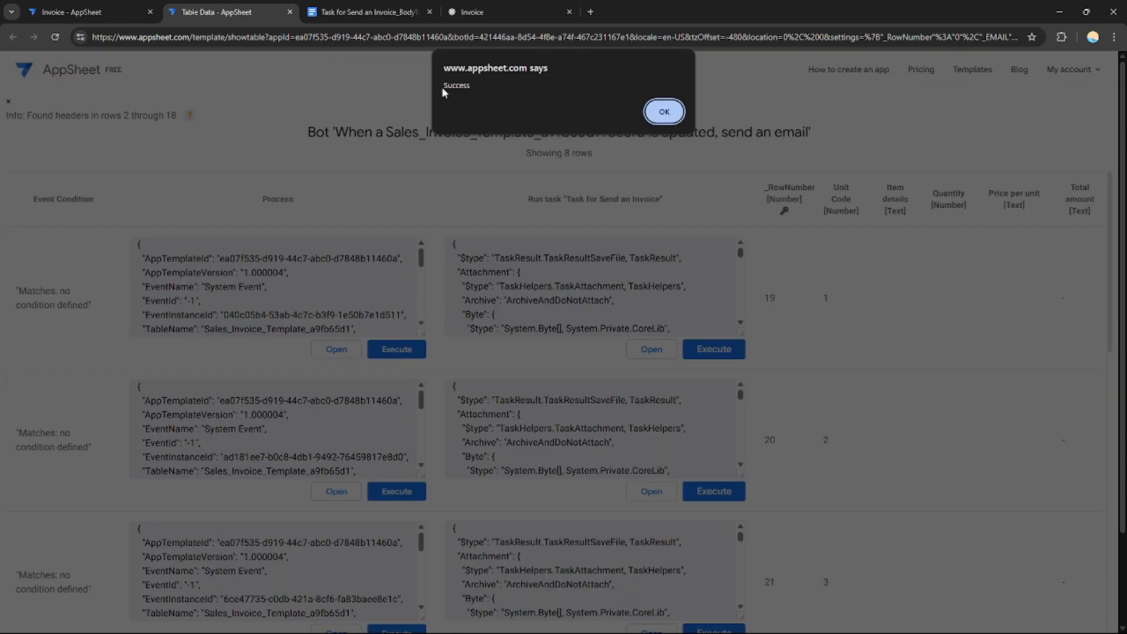
click(664, 111)
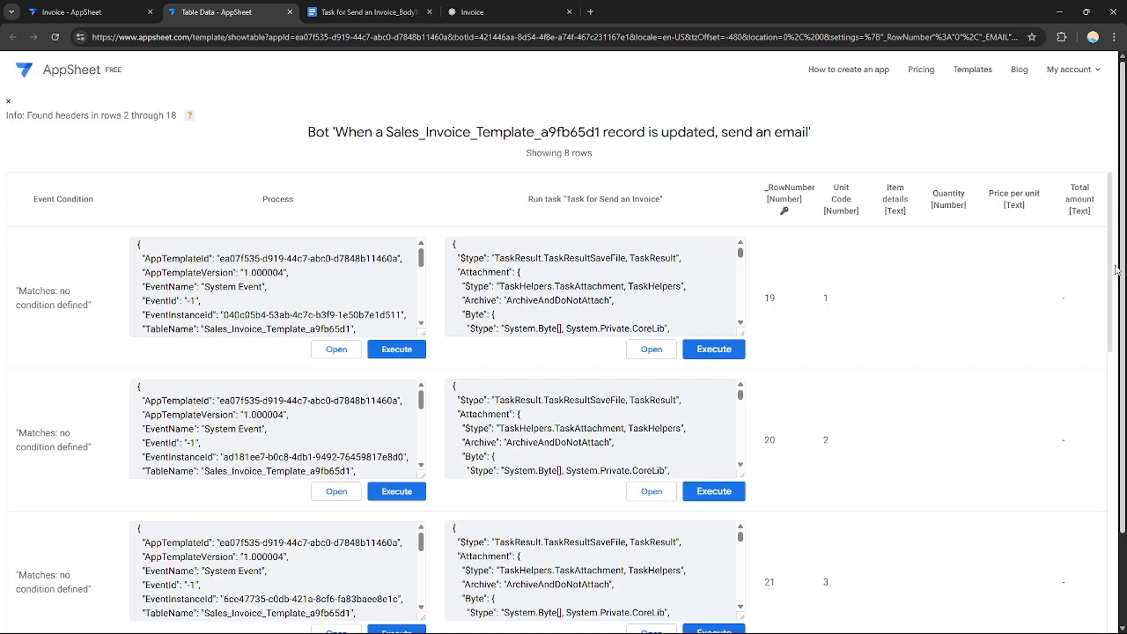
scroll(1113, 311, down, 2)
scroll(1113, 311, up, 2)
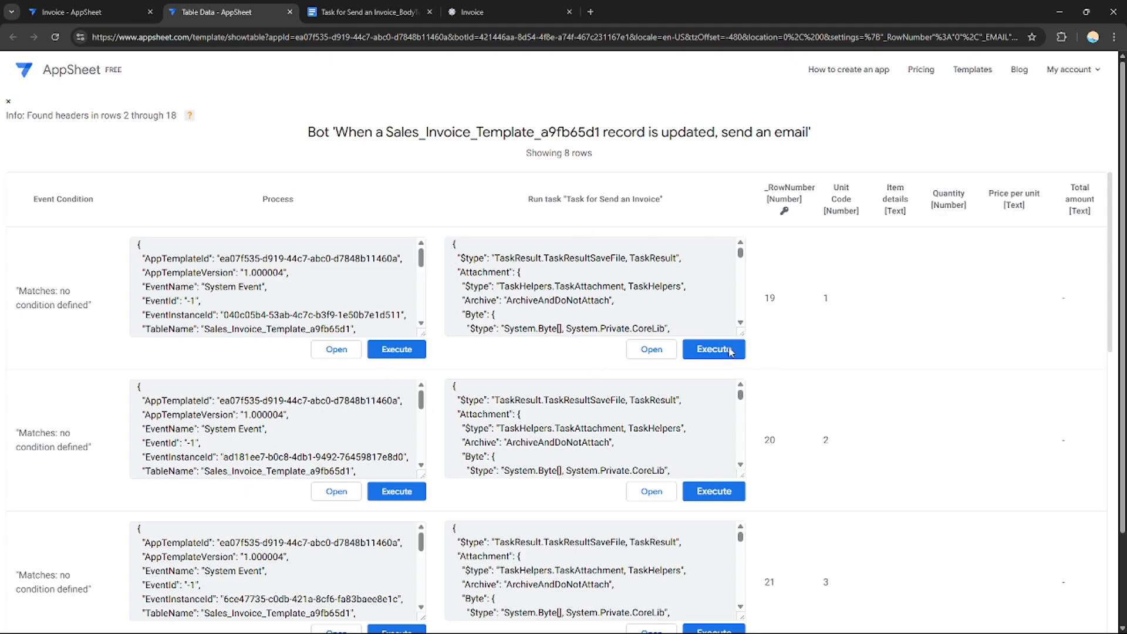
click(731, 350)
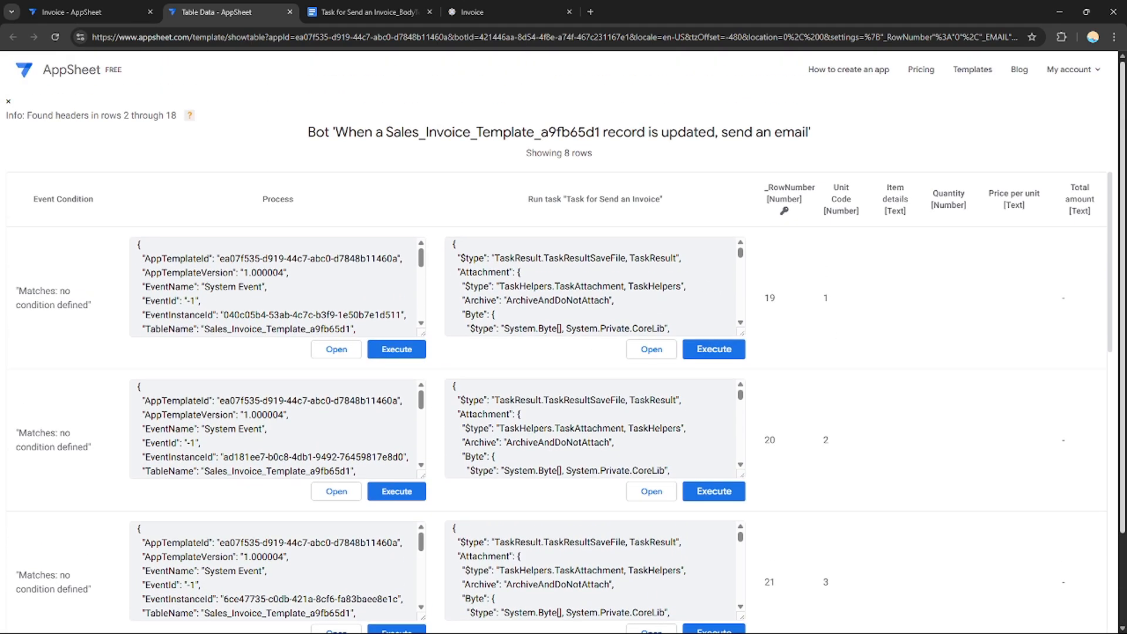
Review the whole content of the invoice template document in Google Docs and return to the AppSheet editor.
click(376, 11)
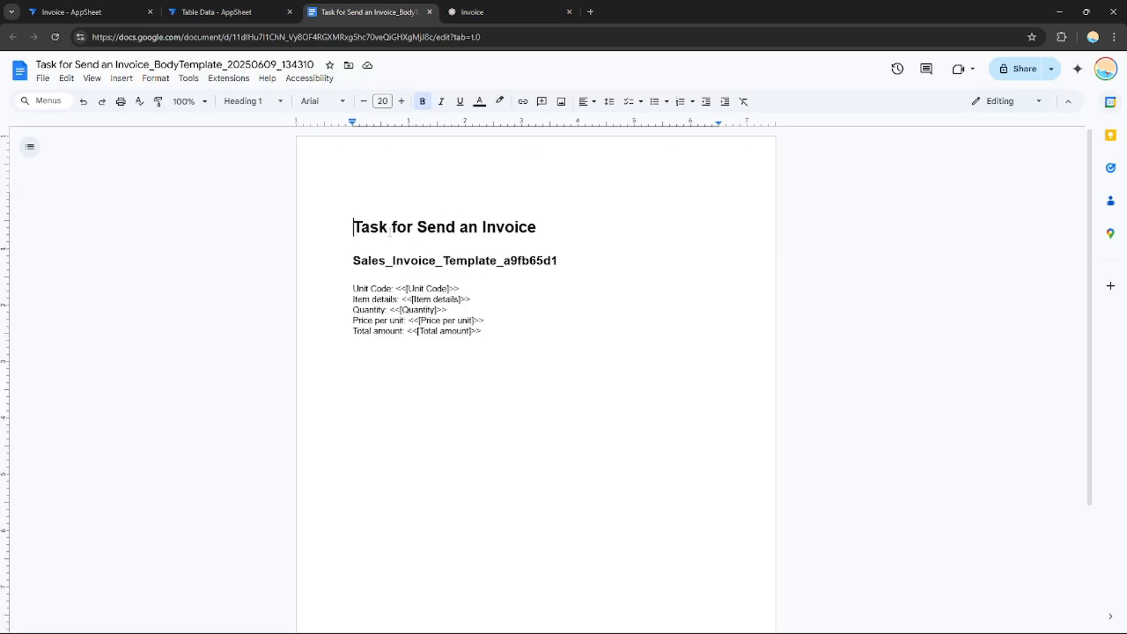
key(ctrl+a)
click(355, 170)
drag(343, 188, 513, 417)
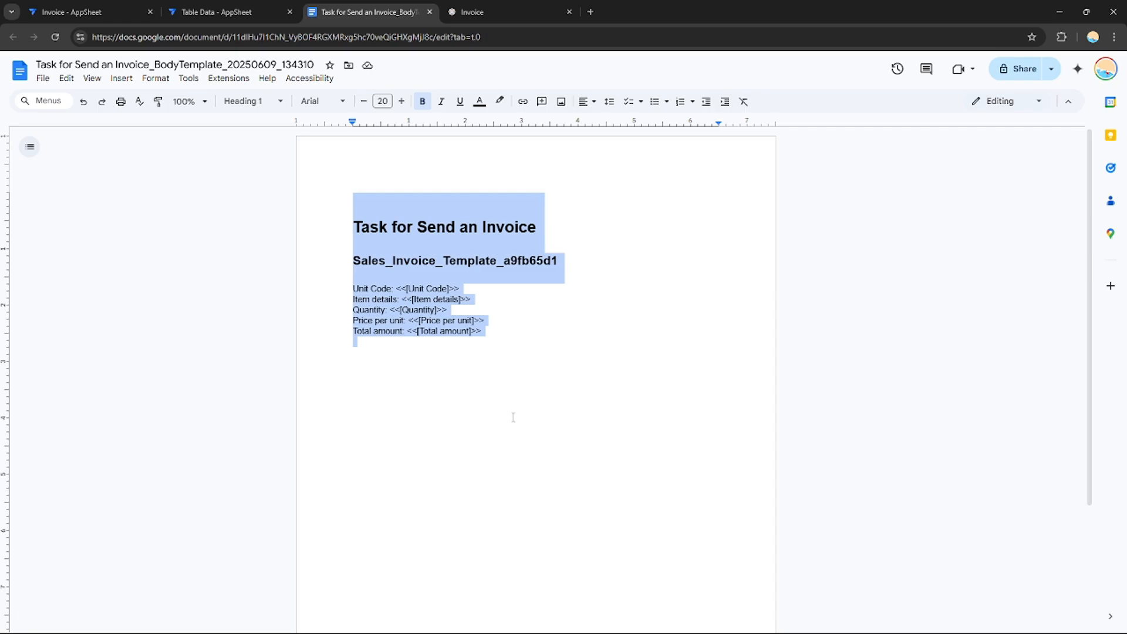
click(214, 12)
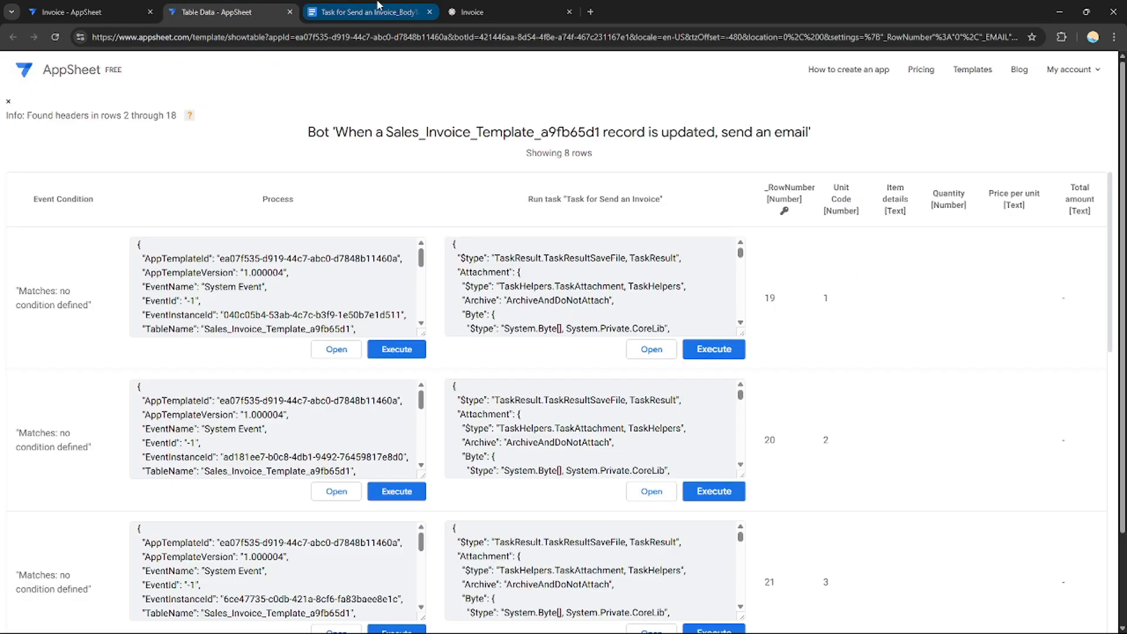
click(75, 6)
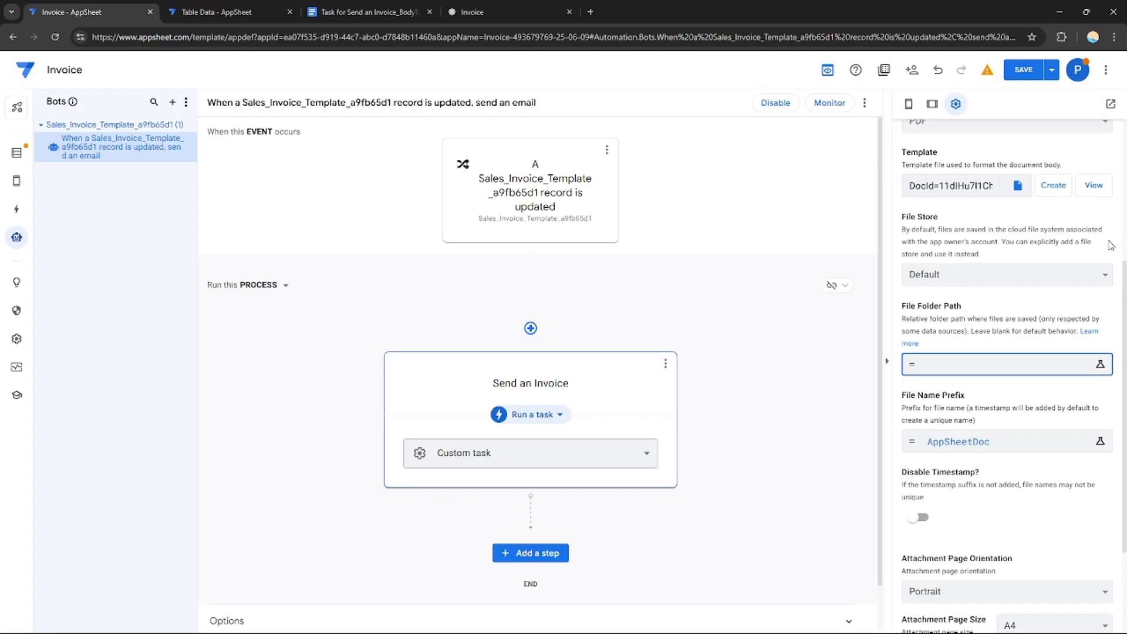
Examine the text expression examples available for the task's File Folder Path.
click(972, 368)
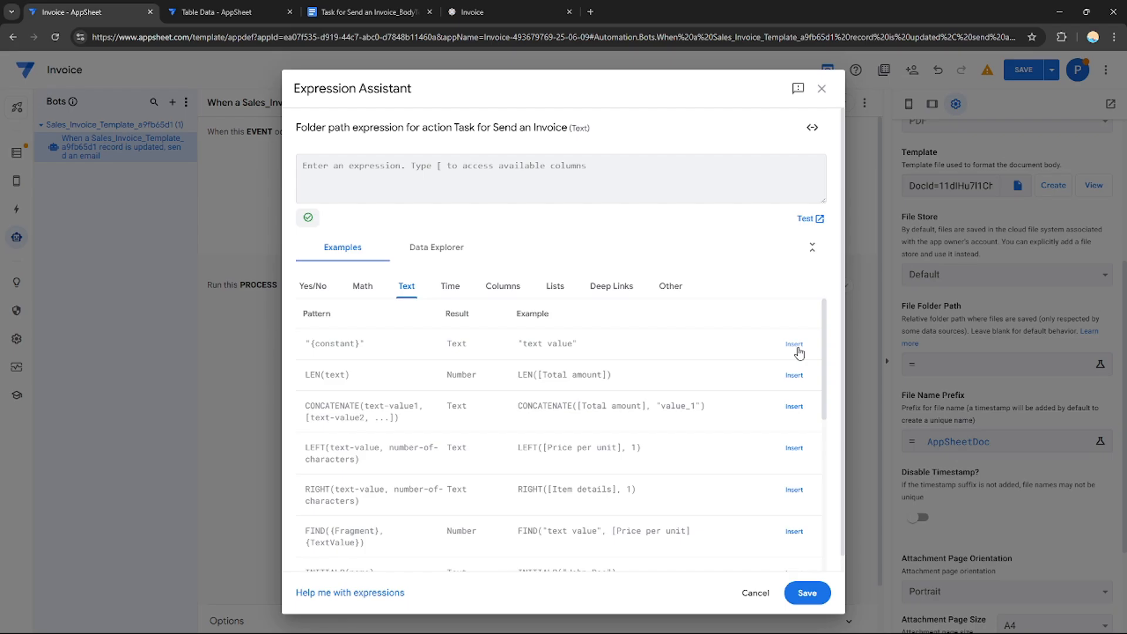
drag(824, 339, 882, 359)
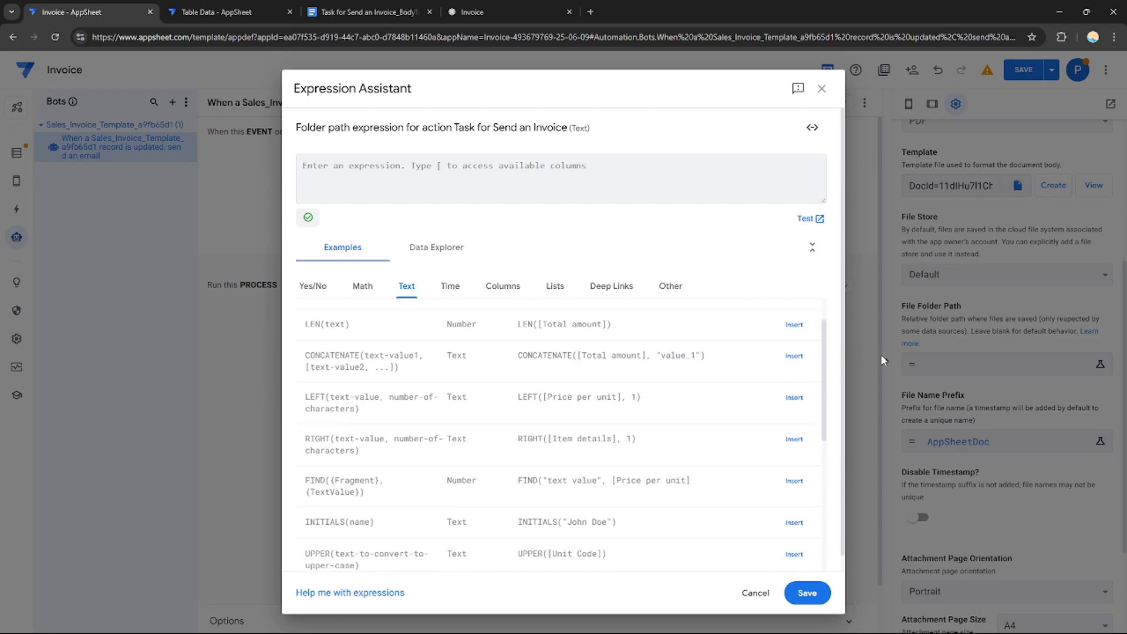
click(990, 372)
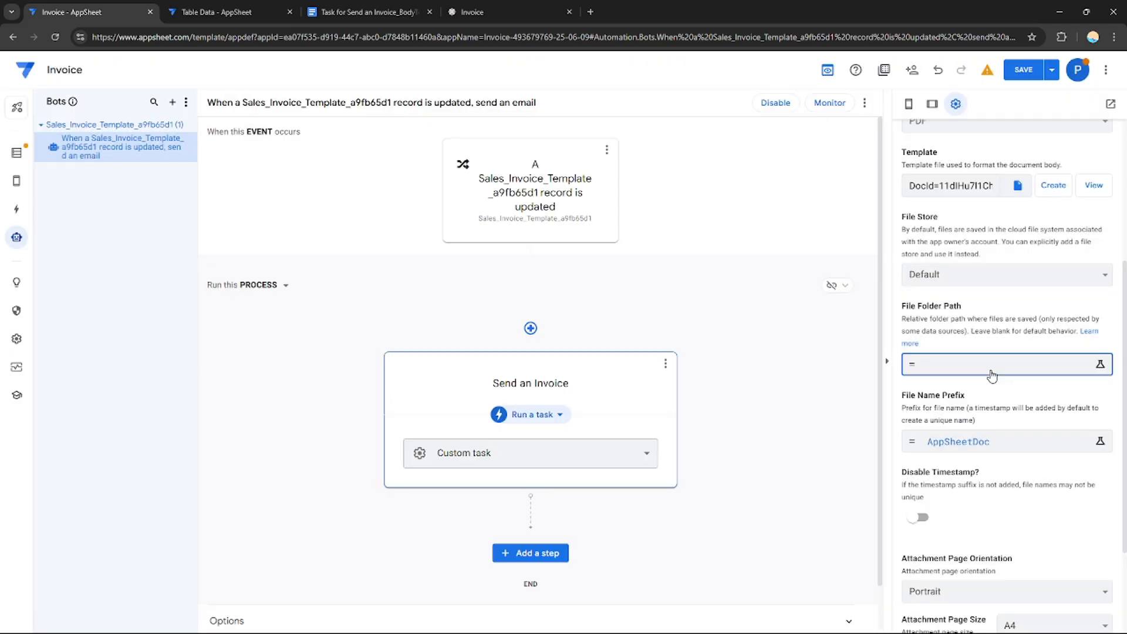
click(368, 20)
click(251, 7)
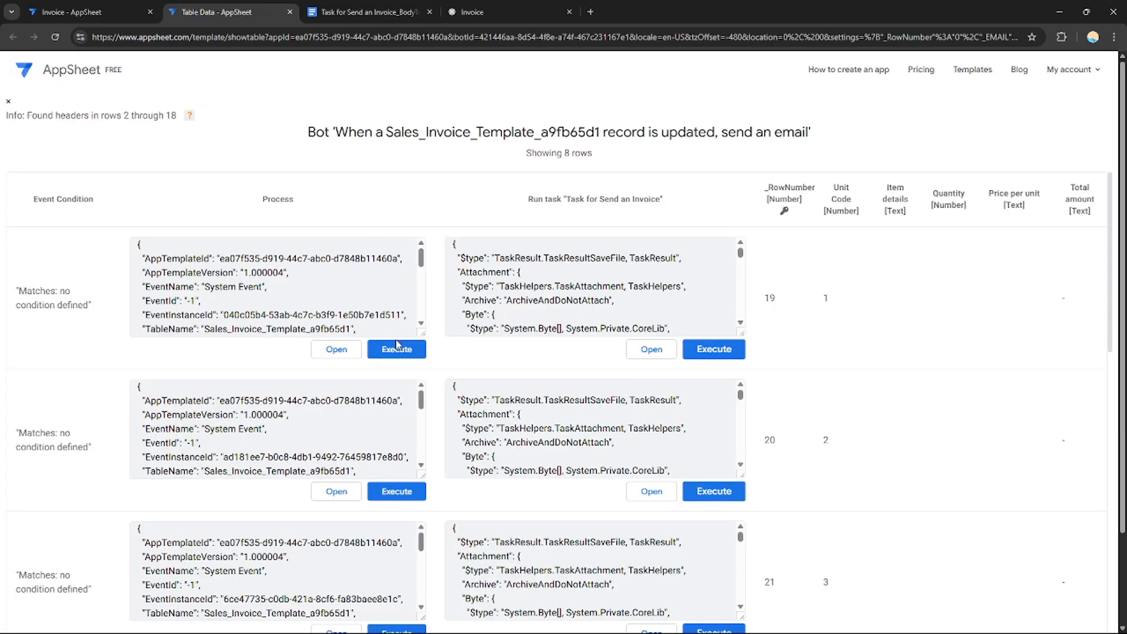
click(364, 14)
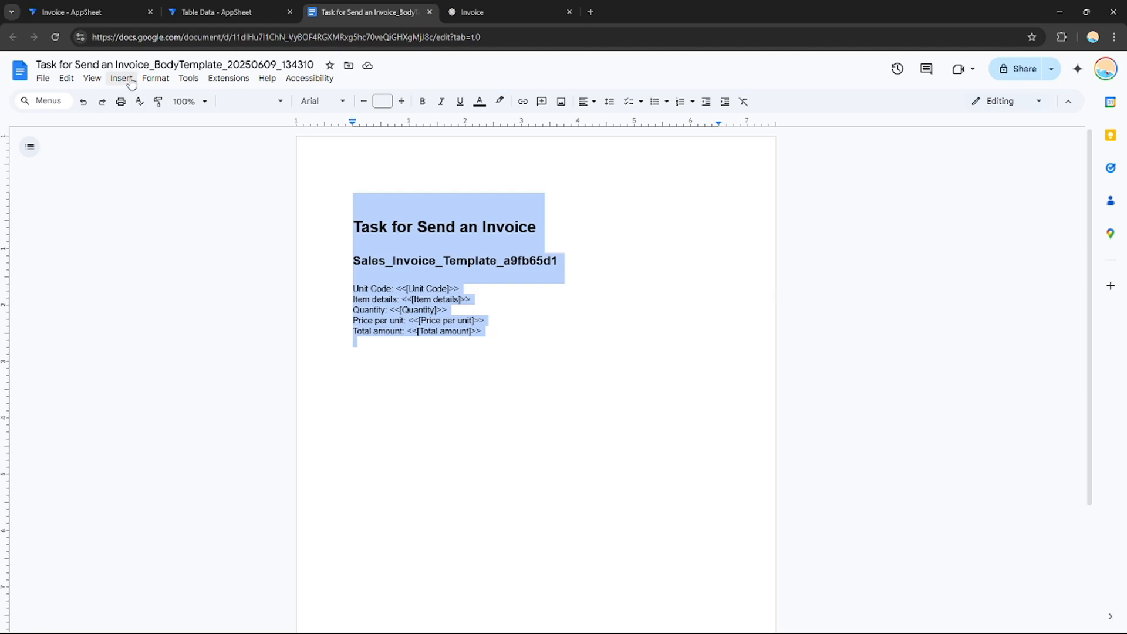
click(32, 5)
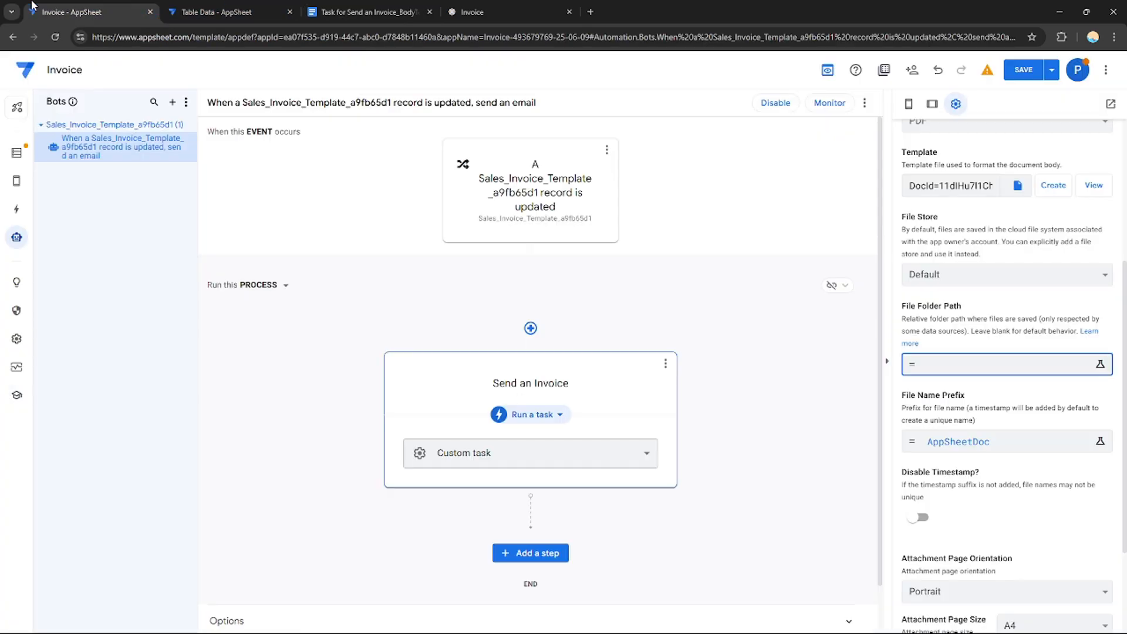
click(1005, 369)
click(821, 90)
scroll(1007, 375, up, 5)
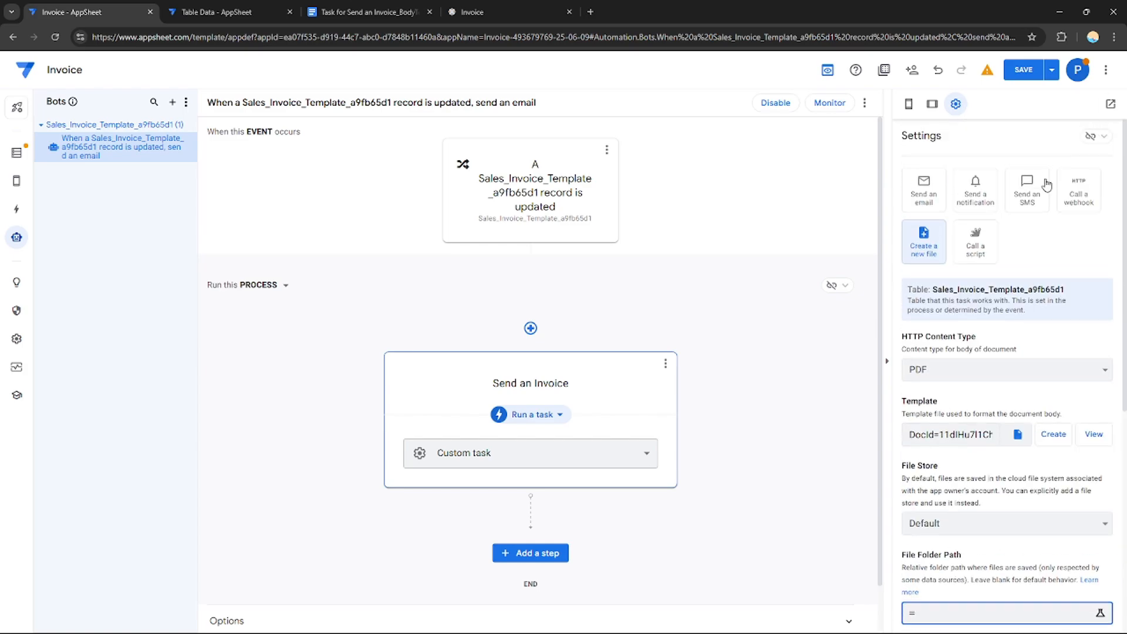